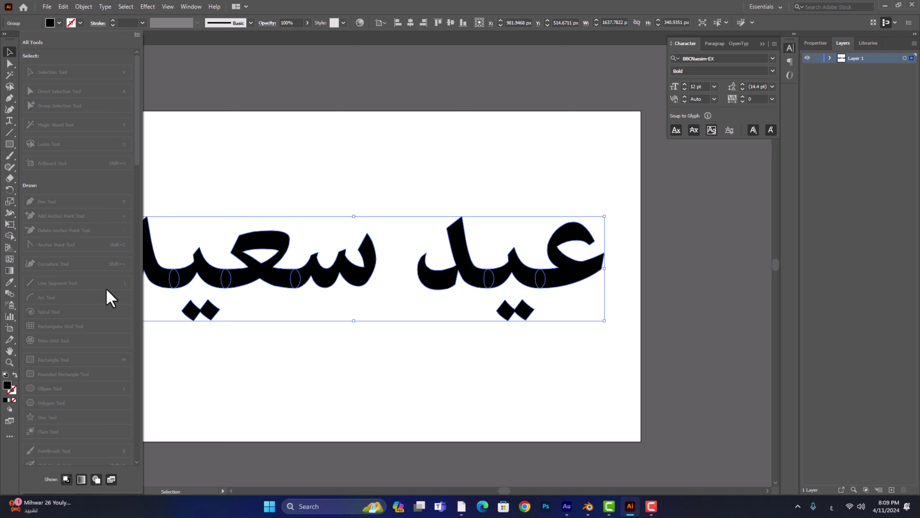
- Merge the overlapping joined letters within each word of the عيد سعيد lettering using the Shape Builder tool
scroll(107, 298, down, 10)
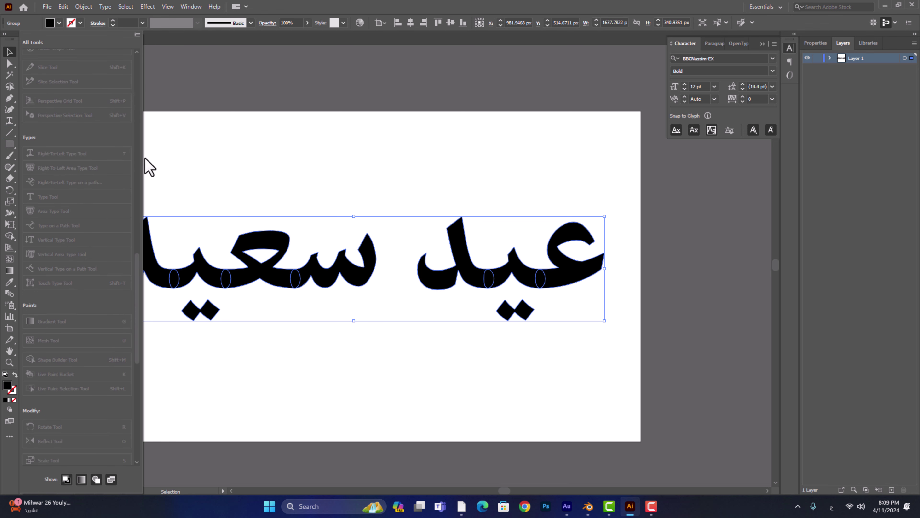
click(289, 397)
click(9, 235)
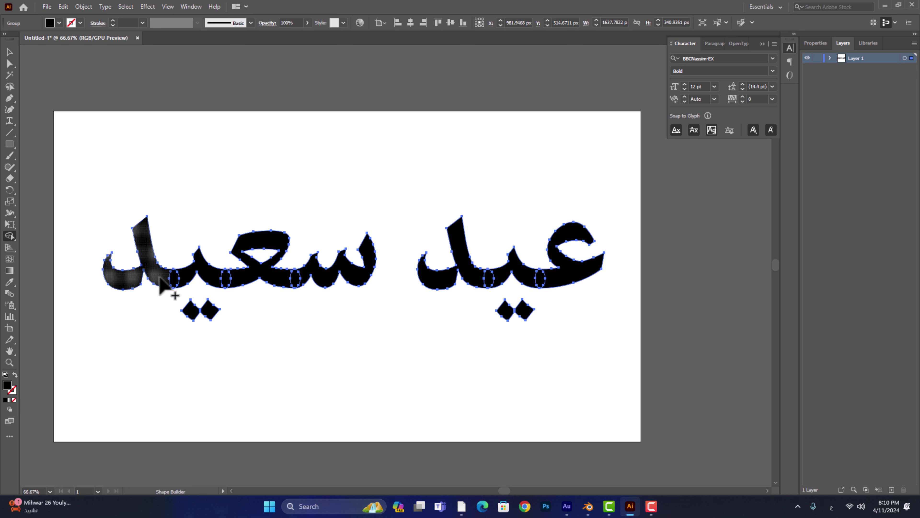
mouse_move(159, 277)
mouse_down()
mouse_move(289, 280)
mouse_move(318, 292)
mouse_up()
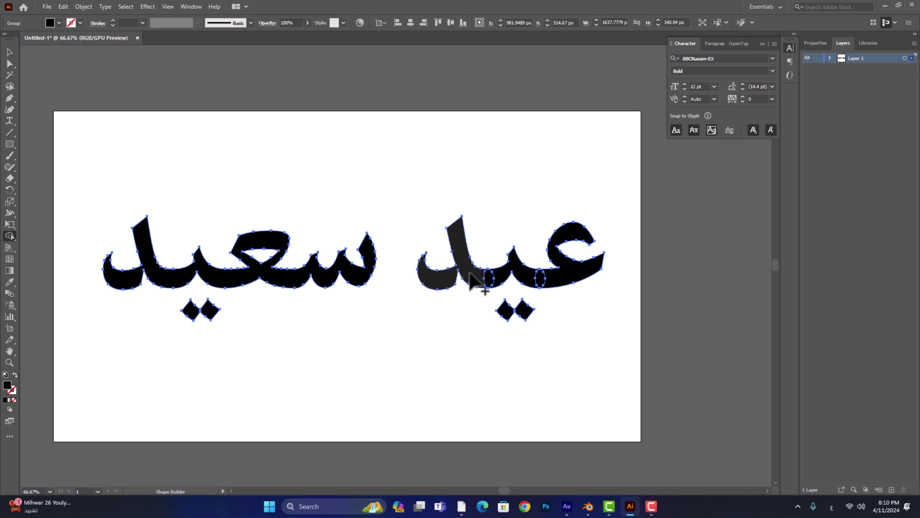
drag(470, 272, 514, 281)
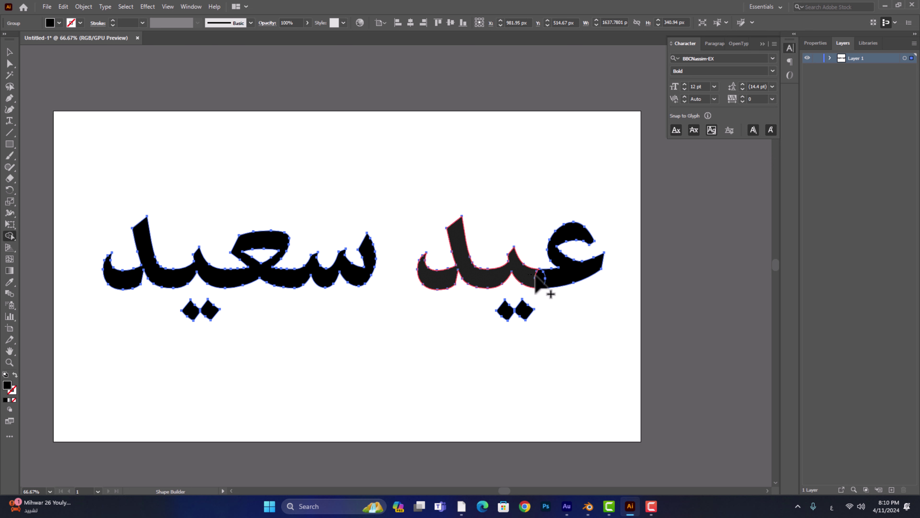
alt+scroll(519, 301, down, 1)
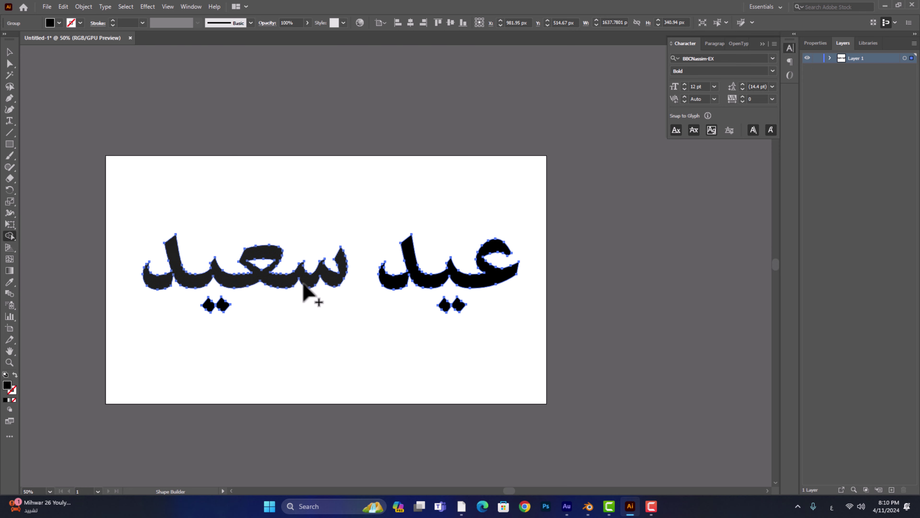
alt+scroll(303, 285, up, 1)
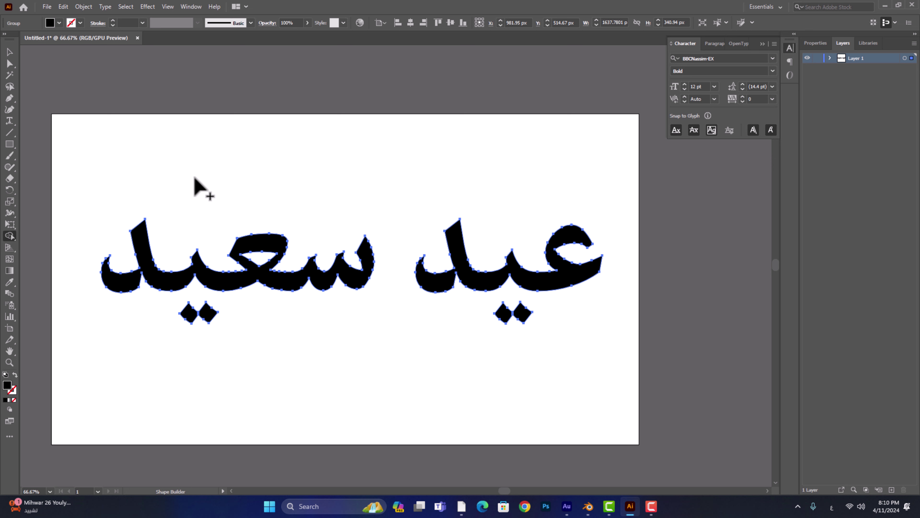
- Check the file types offered for exporting the lettering, with SVG as the chosen format, and cancel the export dialog
click(47, 6)
mouse_move(161, 188)
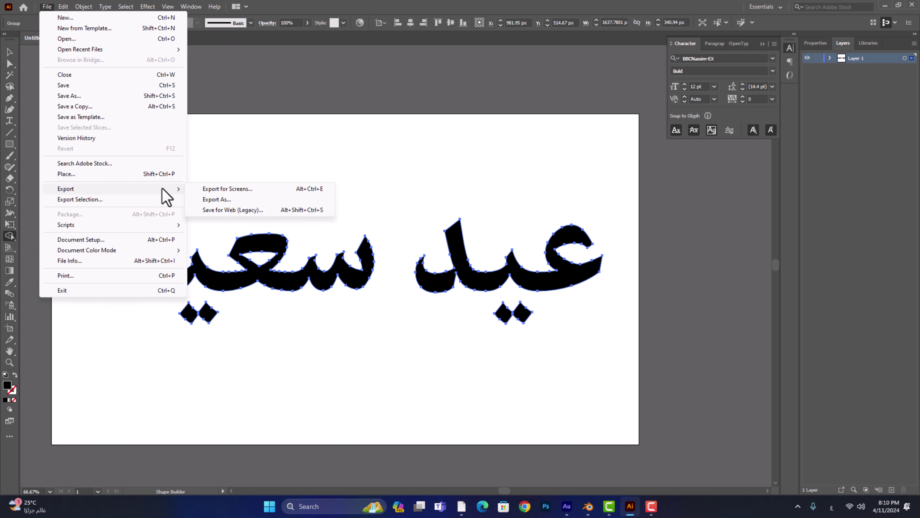
click(217, 199)
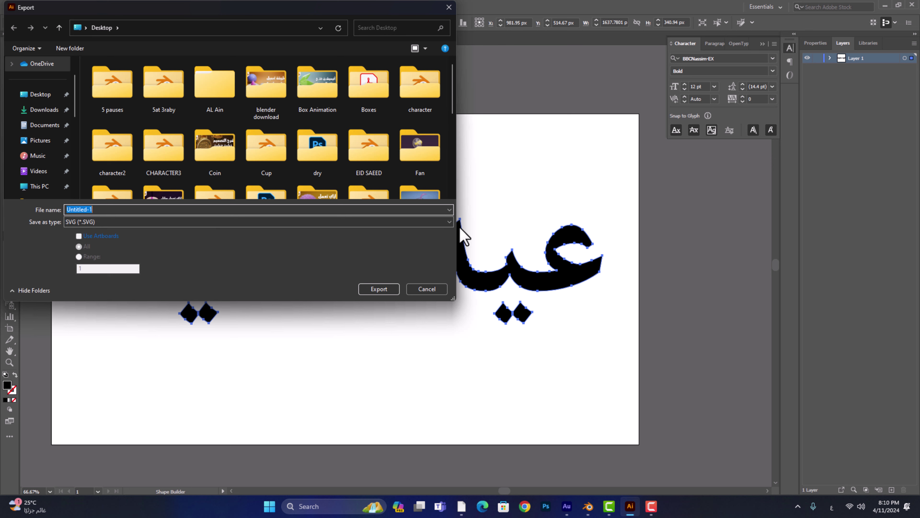
click(450, 222)
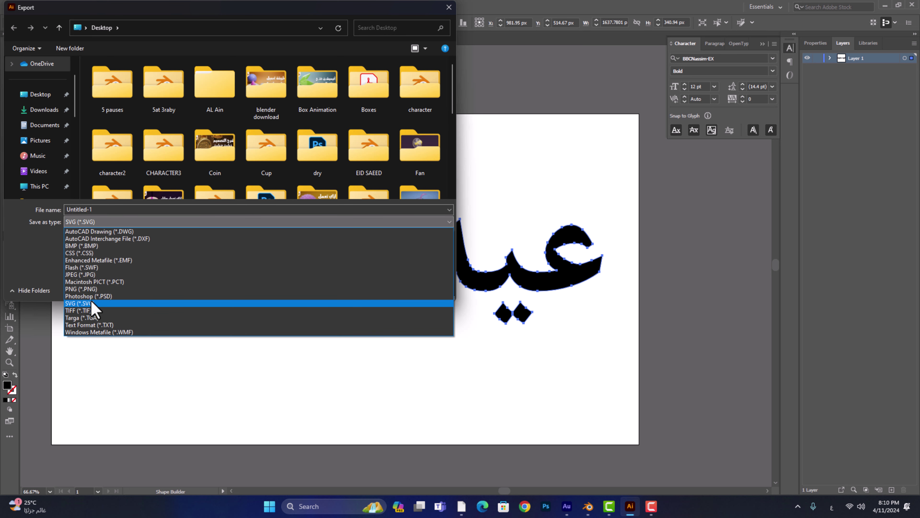
click(29, 258)
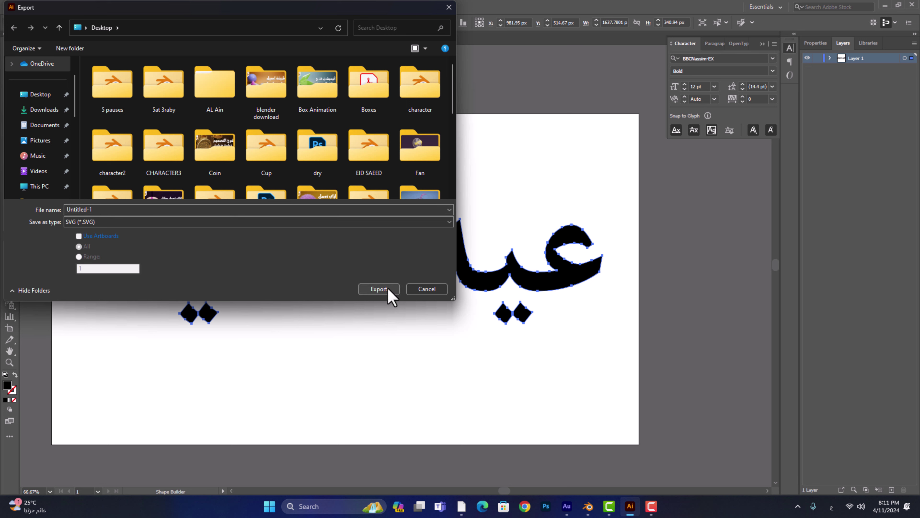
click(424, 290)
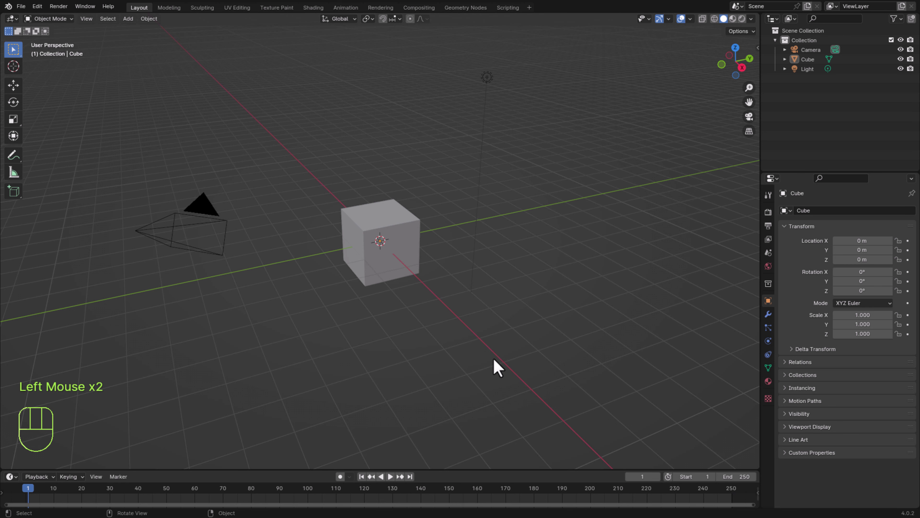
- Switch to Blender and delete the default cube and light from the scene
drag(278, 345, 652, 60)
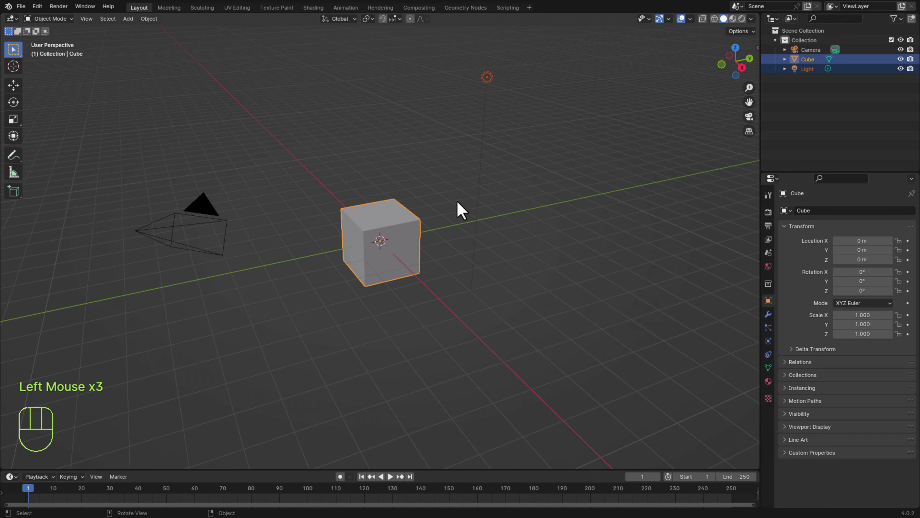
key(x)
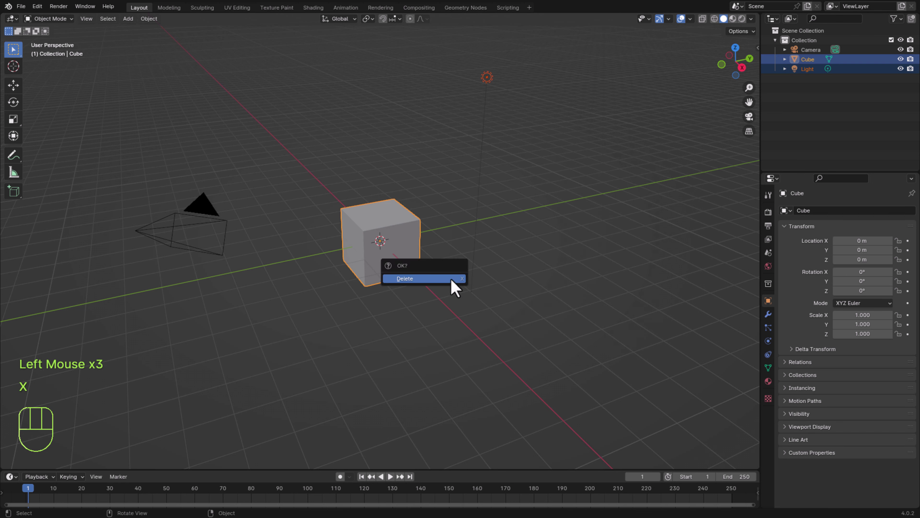
click(452, 278)
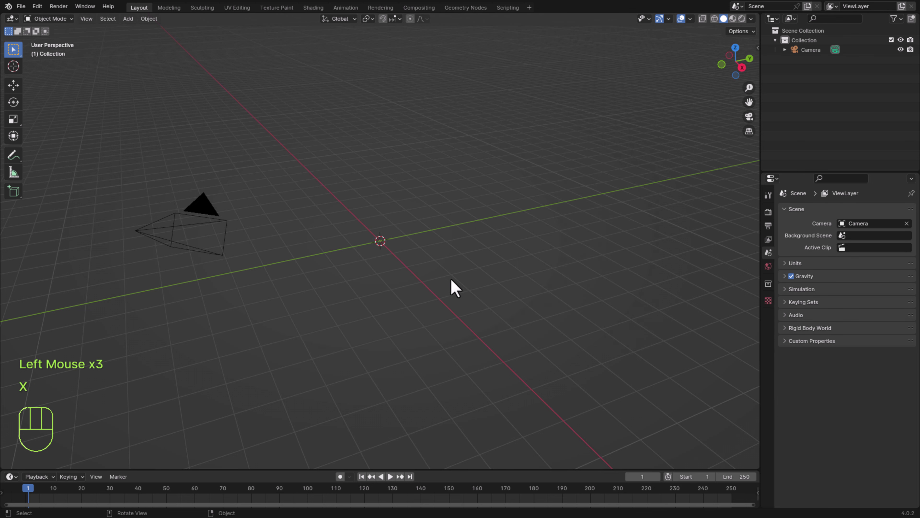
click(22, 6)
mouse_move(74, 142)
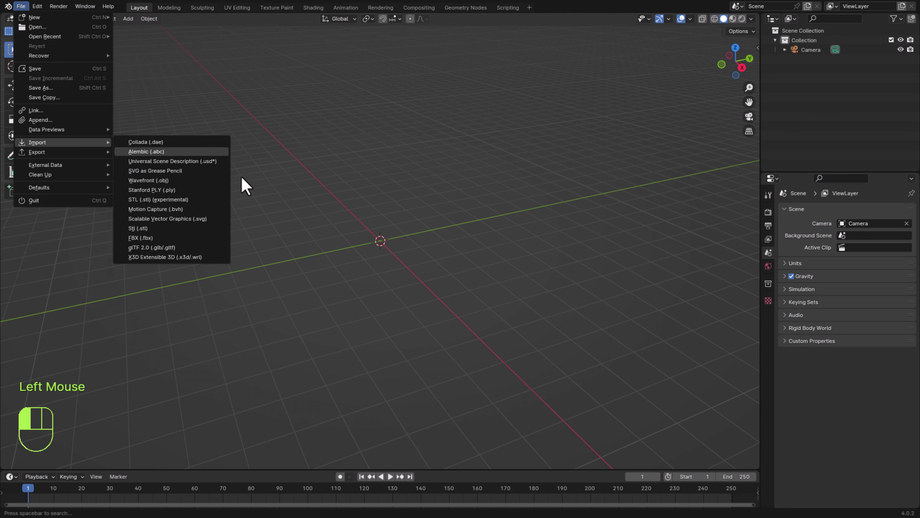
click(194, 219)
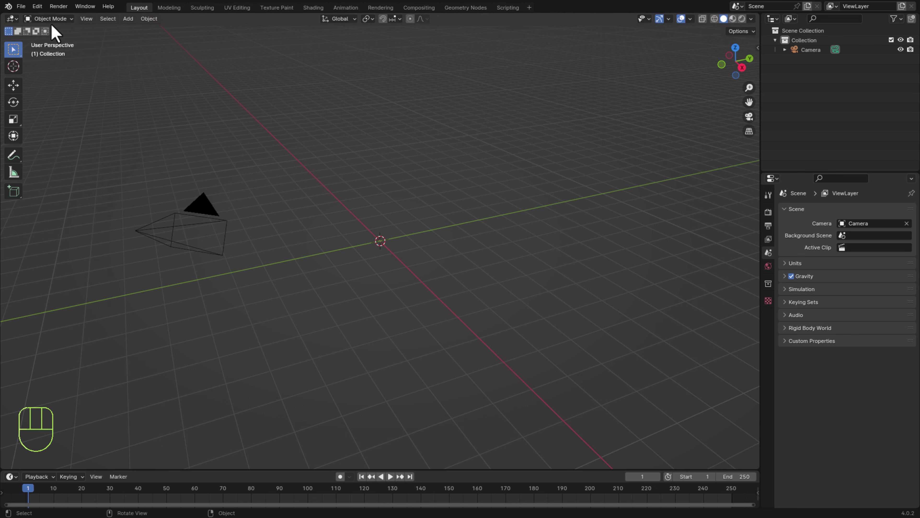
- Search the add-ons in the preferences for "svg" to check the Scalable Vector Graphics import add-on, and close the preferences
click(42, 8)
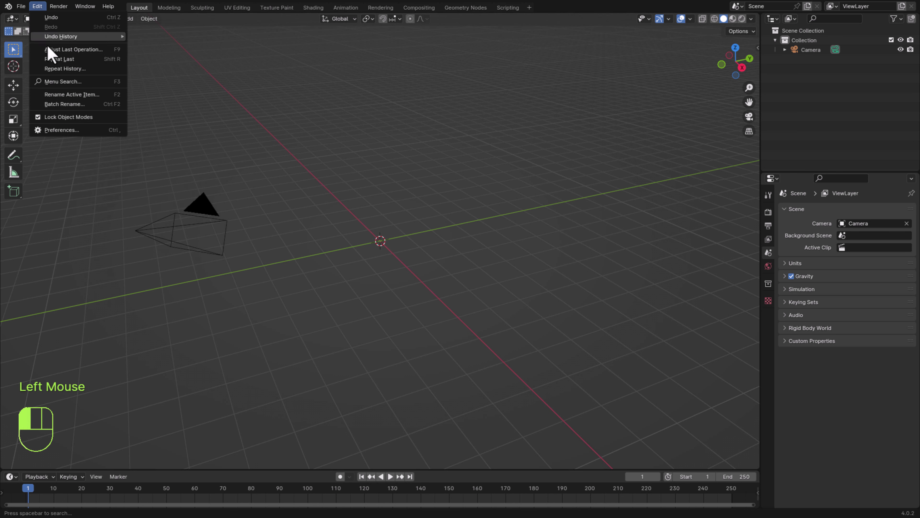
click(68, 130)
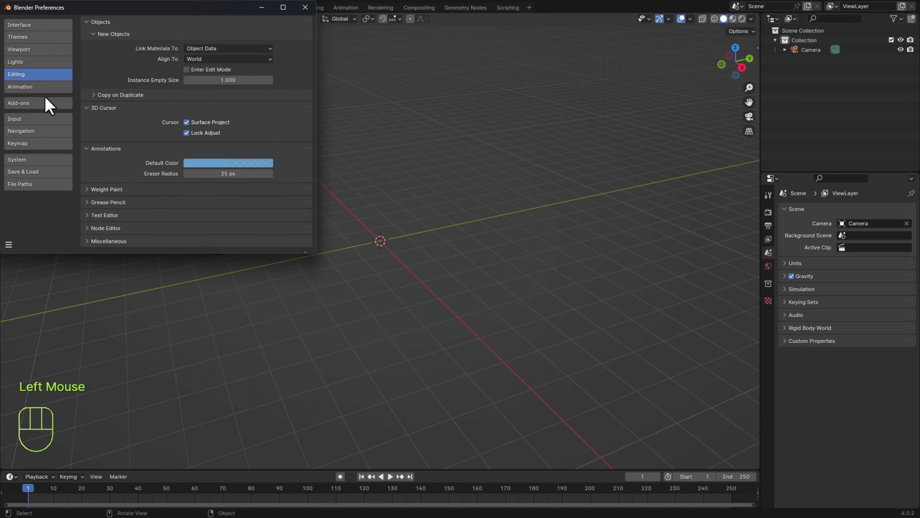
click(44, 105)
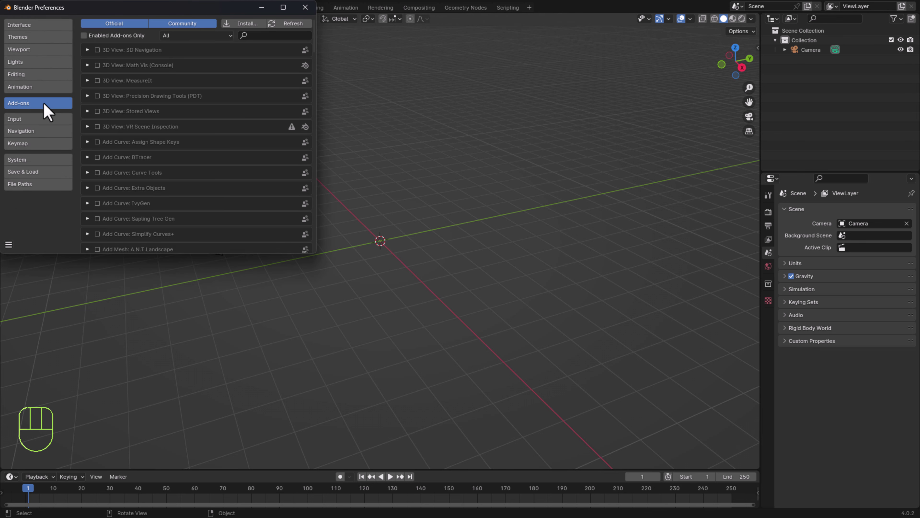
click(274, 36)
text(س)
key(BackSpace)
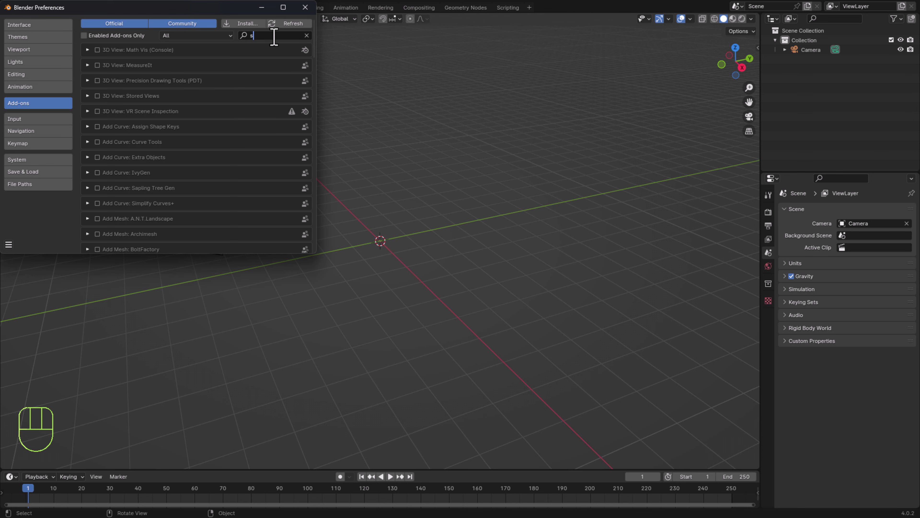
text(svg)
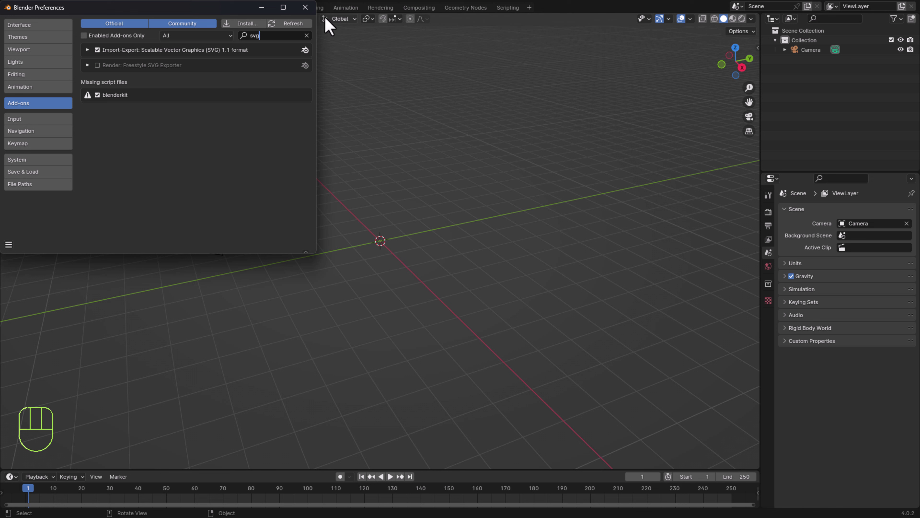
click(305, 7)
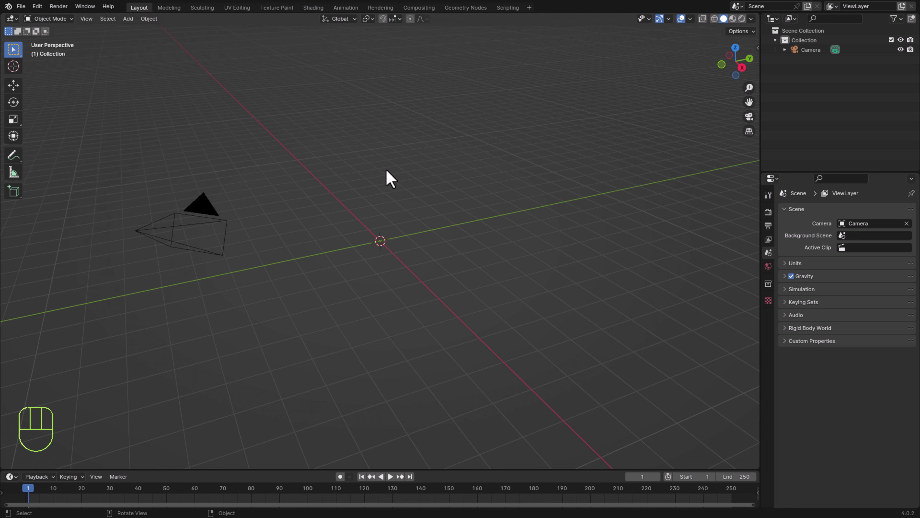
- Import the Untitled-1.svg lettering into the scene as Scalable Vector Graphics
click(21, 8)
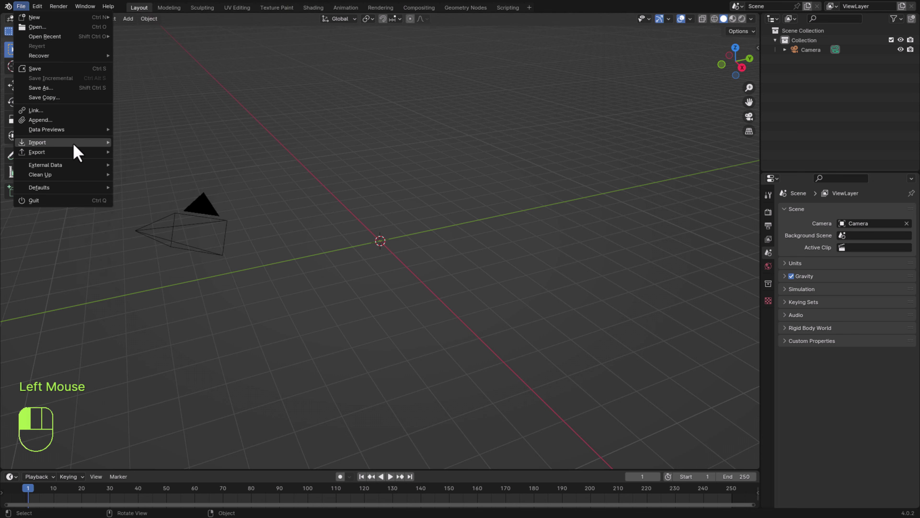
mouse_move(74, 144)
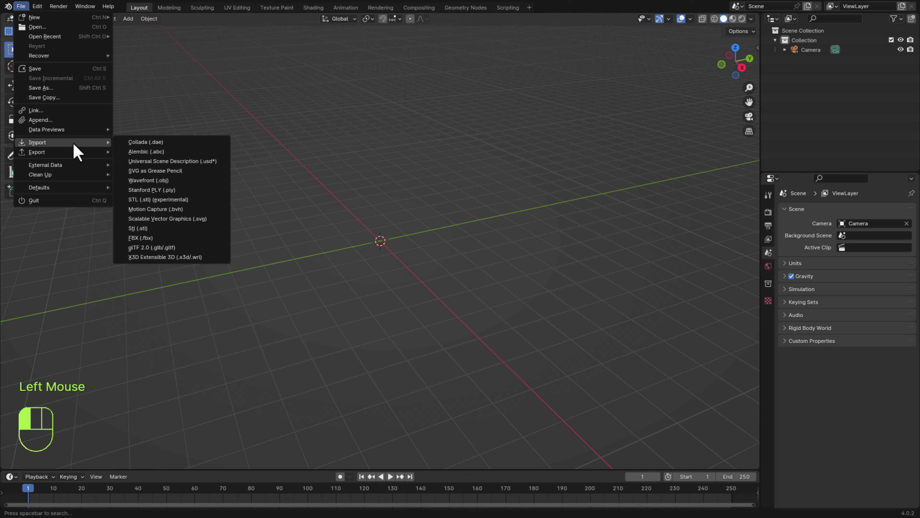
click(194, 218)
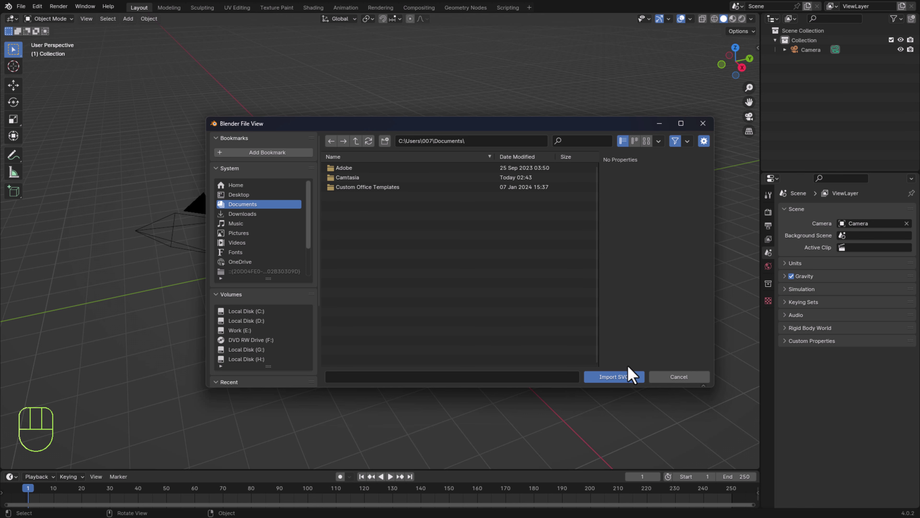
click(621, 376)
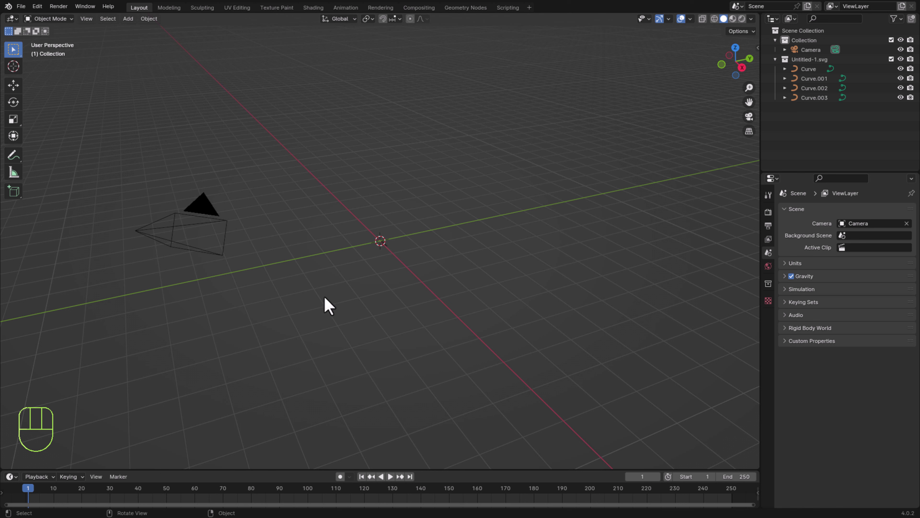
- Select all imported lettering curves and scale them by 10, cancelling any further scaling
drag(319, 295, 467, 167)
text(s10)
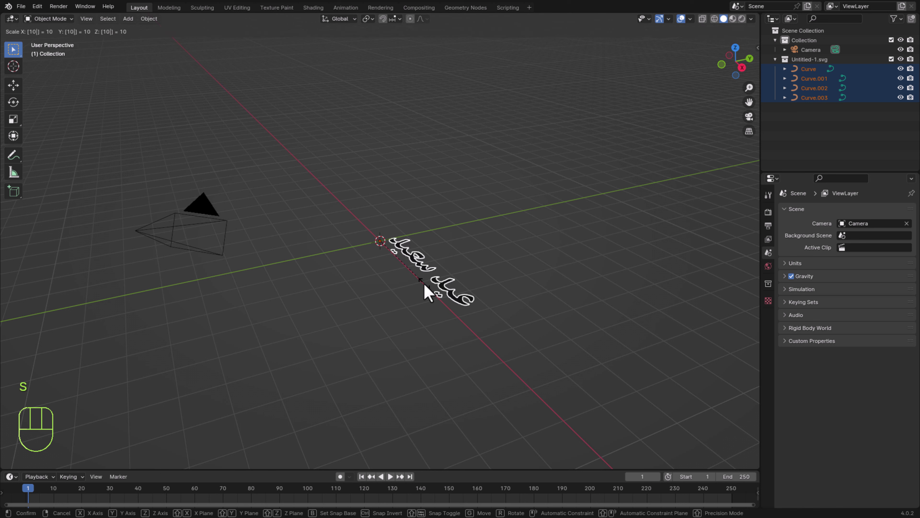
click(427, 290)
key(s)
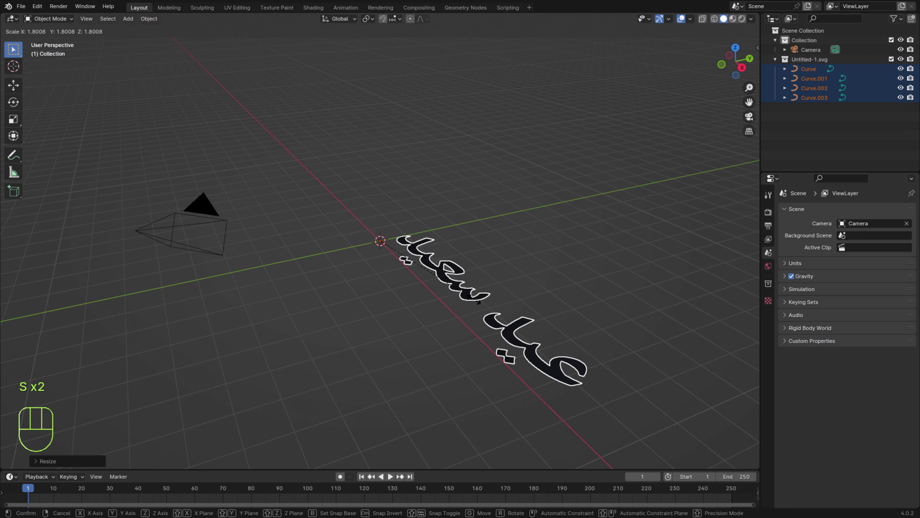
right_click(473, 308)
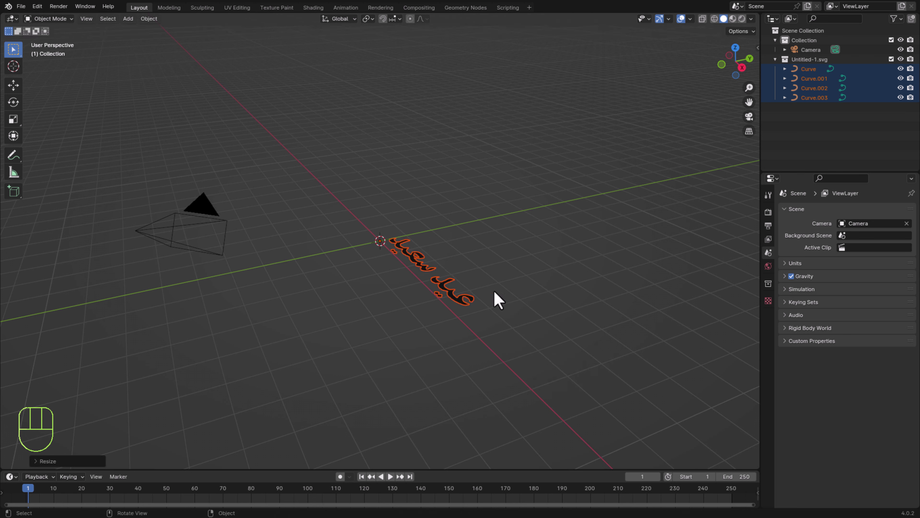
- Rotate the selected lettering 90° around the global X axis and 90° around the global Z axis
text(rx90)
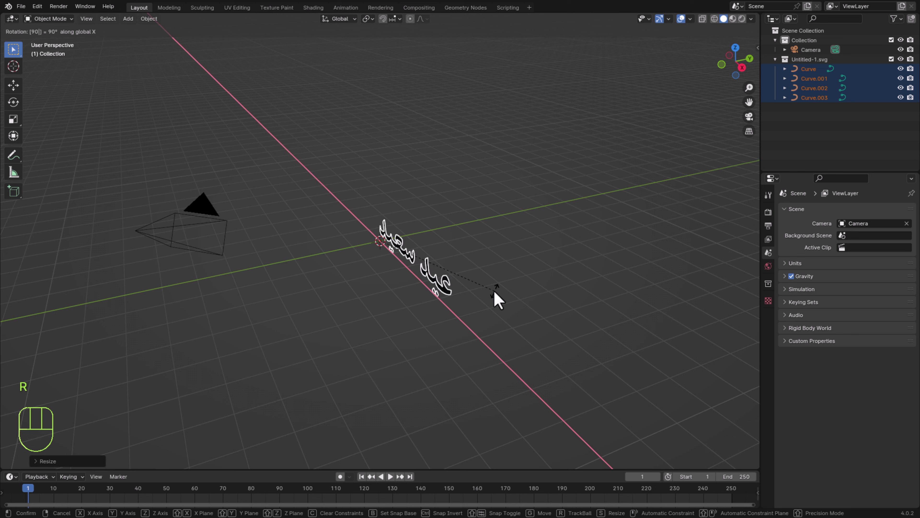
key(Return)
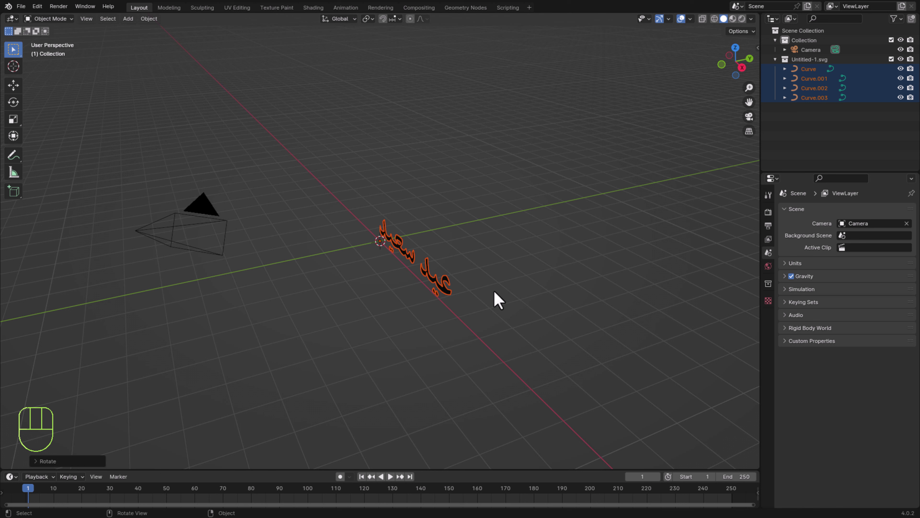
text(rz90)
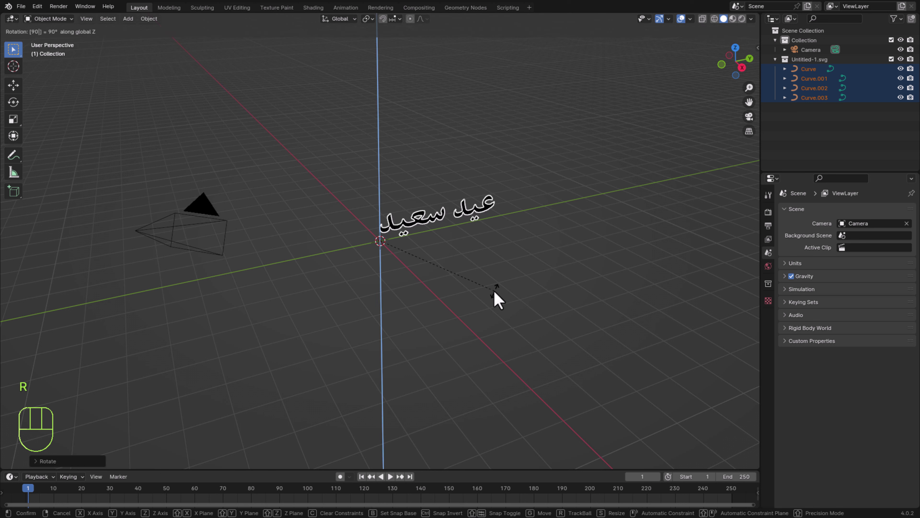
key(Return)
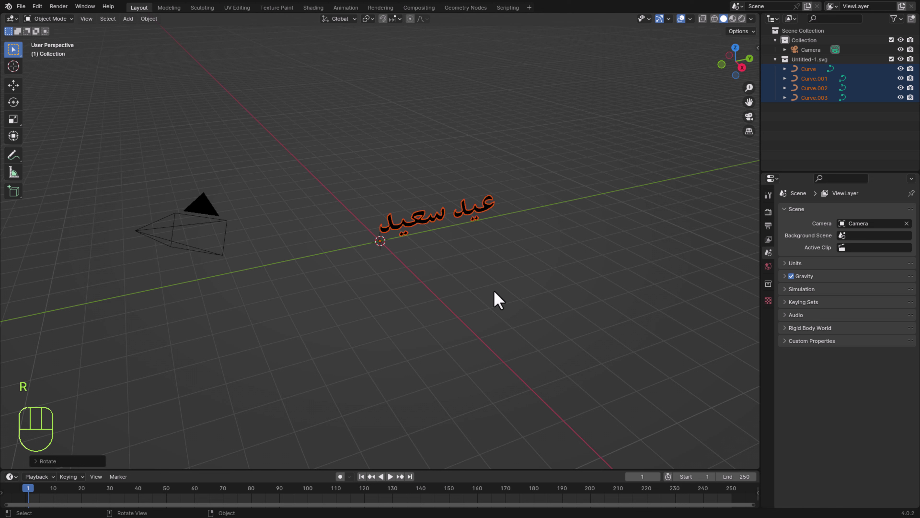
- Move the lettering along the global Y axis so that it is roughly centred on the world origin
scroll(525, 258, up, 3)
key(g)
key(y)
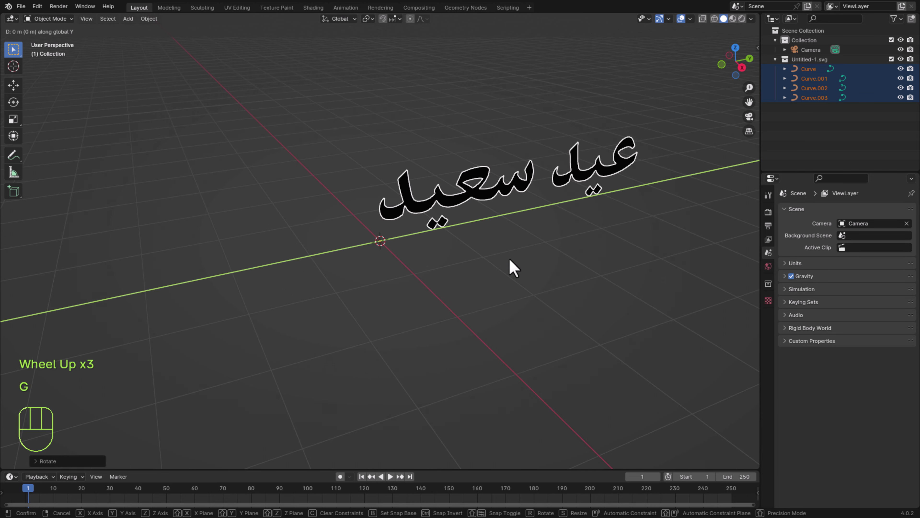
click(328, 285)
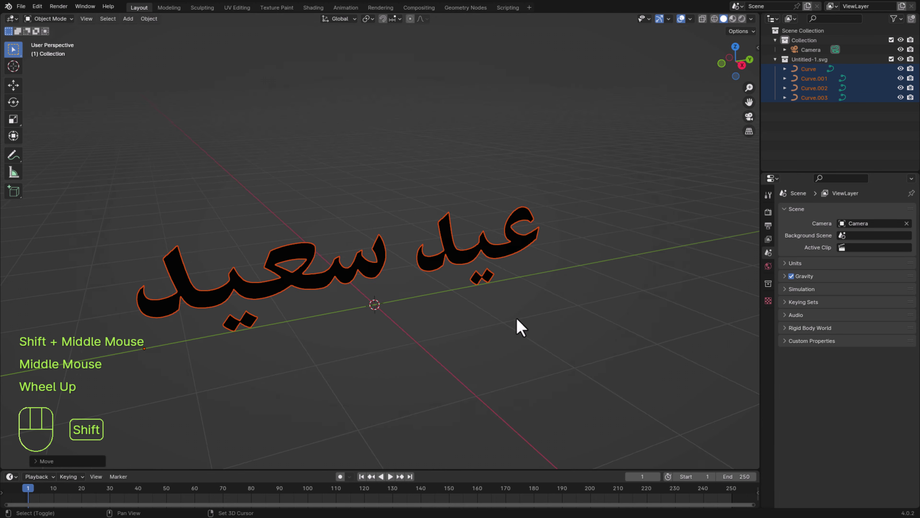
- Select the letter shapes and dots of both words one at a time to check which parts are separate objects
shift+middle_drag(516, 320, 533, 284)
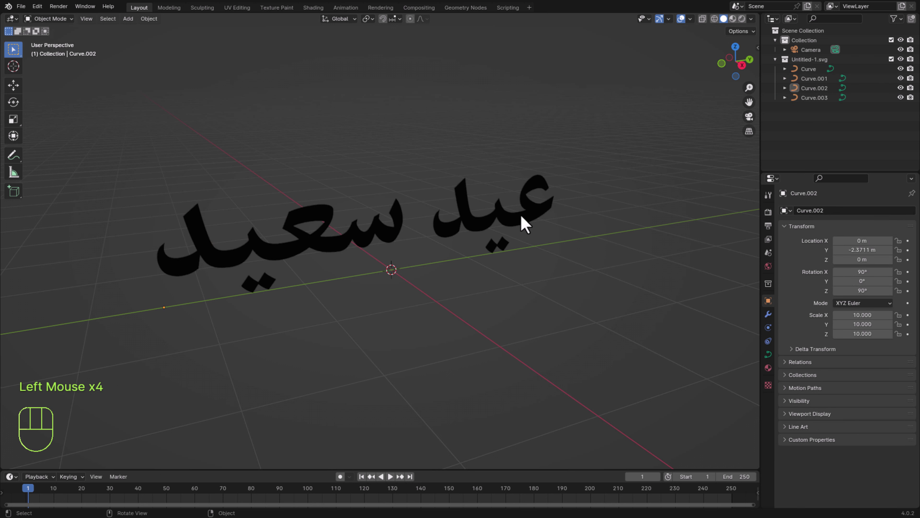
click(521, 216)
click(503, 249)
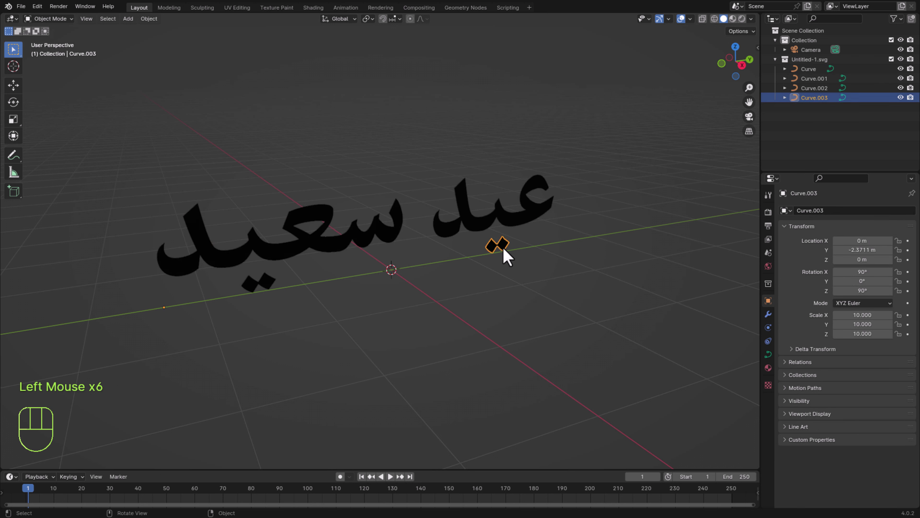
click(497, 272)
click(301, 249)
click(257, 281)
click(362, 350)
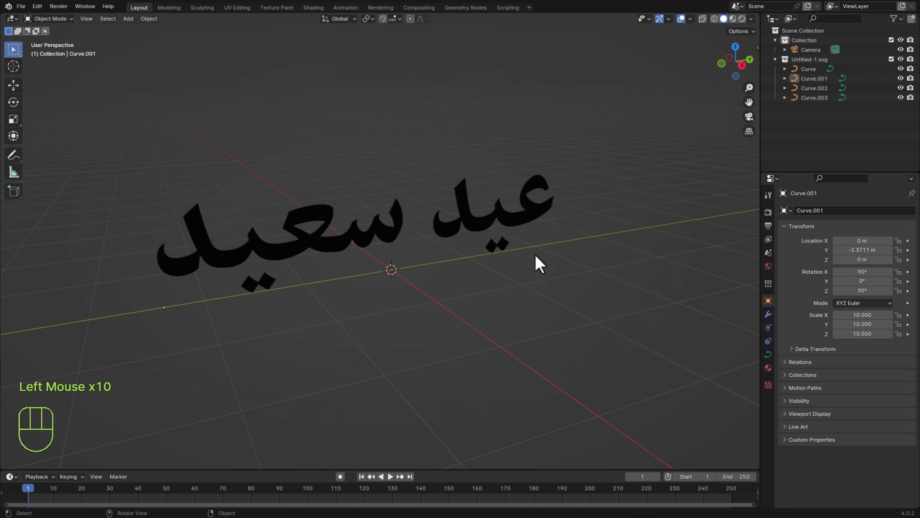
- Join the letters and the dots of the word عيد into a single curve object
drag(586, 140, 460, 358)
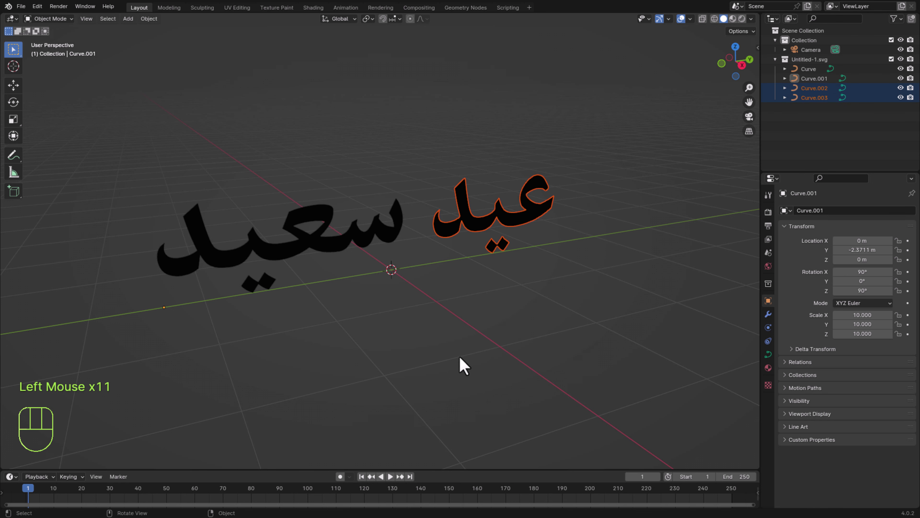
key(ctrl+j)
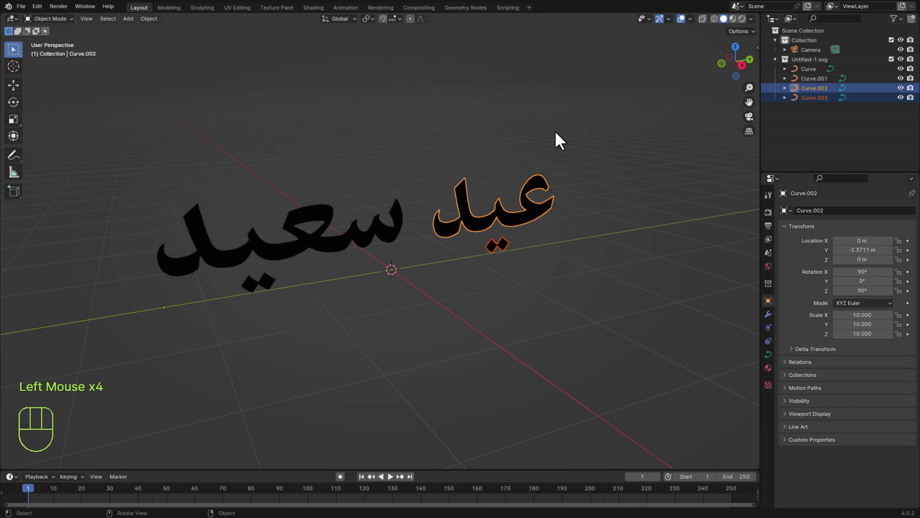
key(ctrl+j)
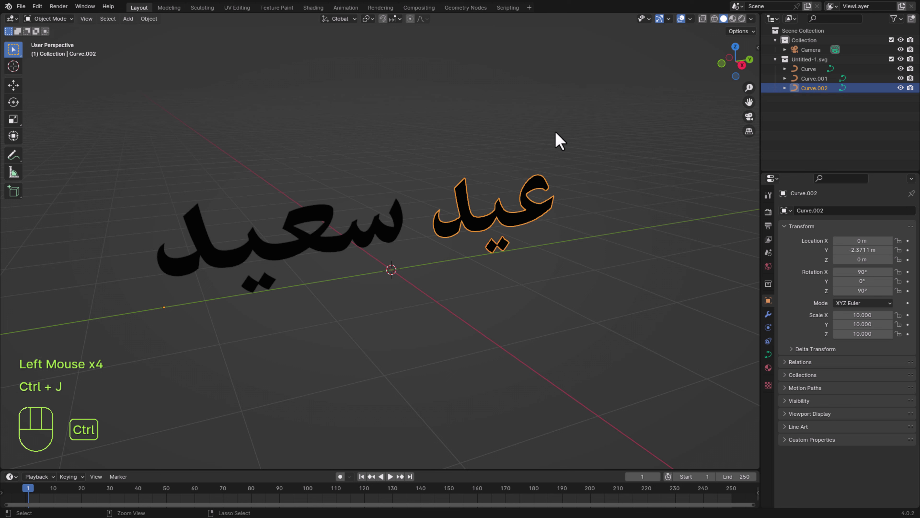
- Join the letters and the dots of the word سعيد into a single curve object
double_click(559, 273)
click(273, 202)
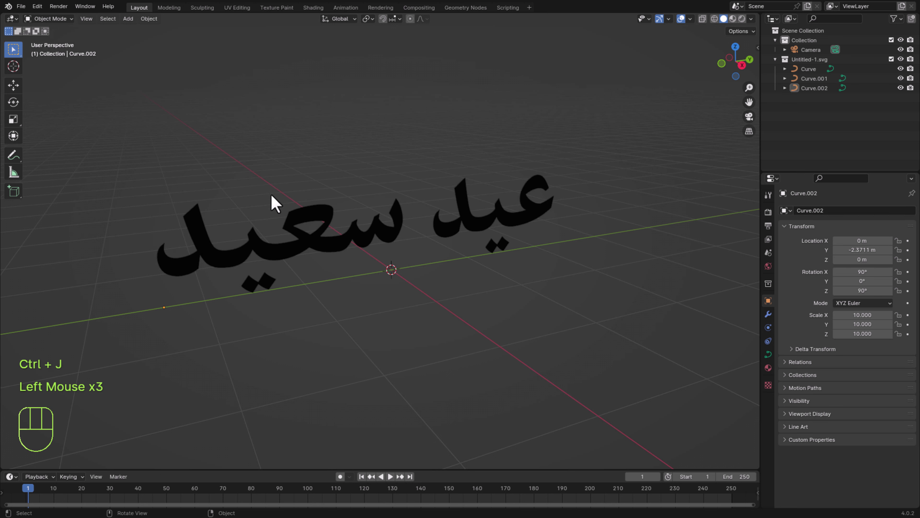
drag(312, 175, 193, 322)
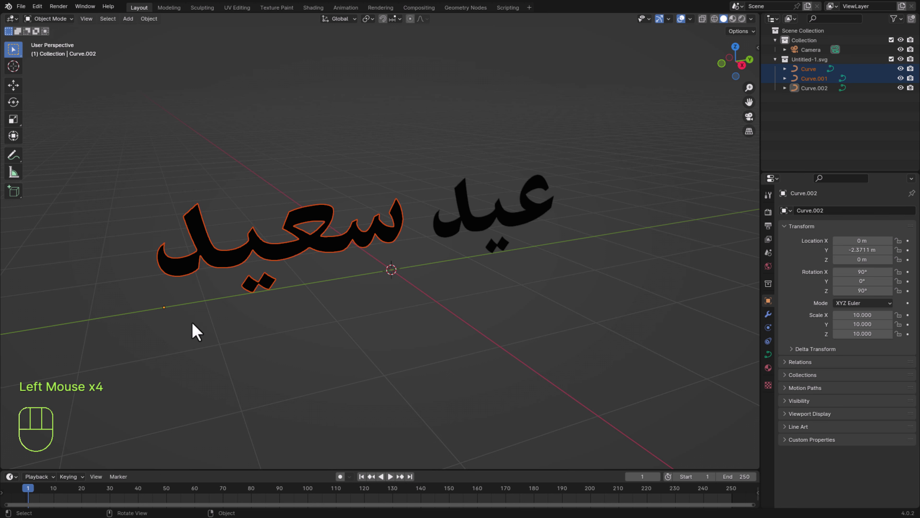
key(ctrl+j)
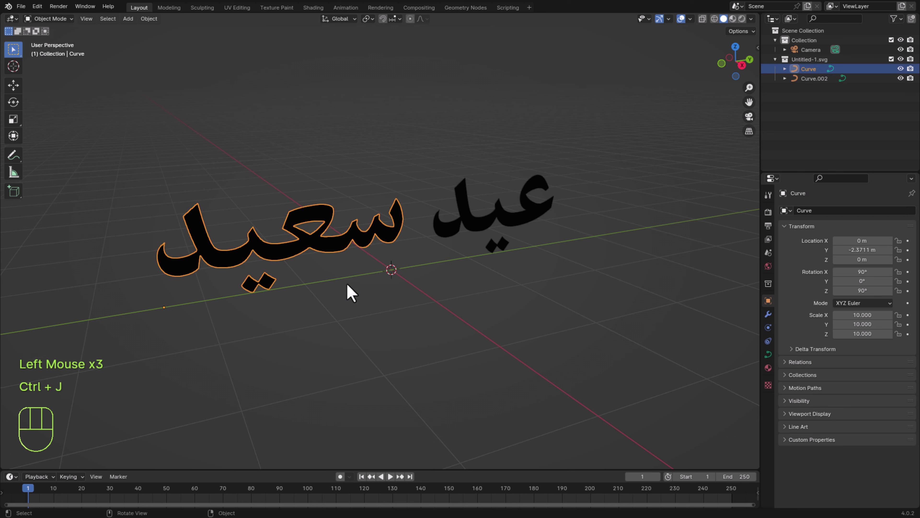
- Set the origin of the joined word سعيد to its geometry
triple_click(311, 234)
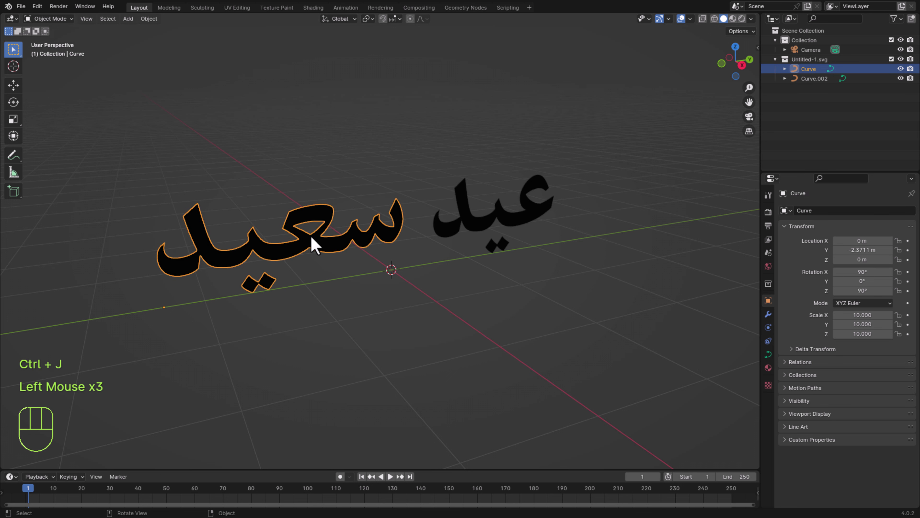
click(148, 18)
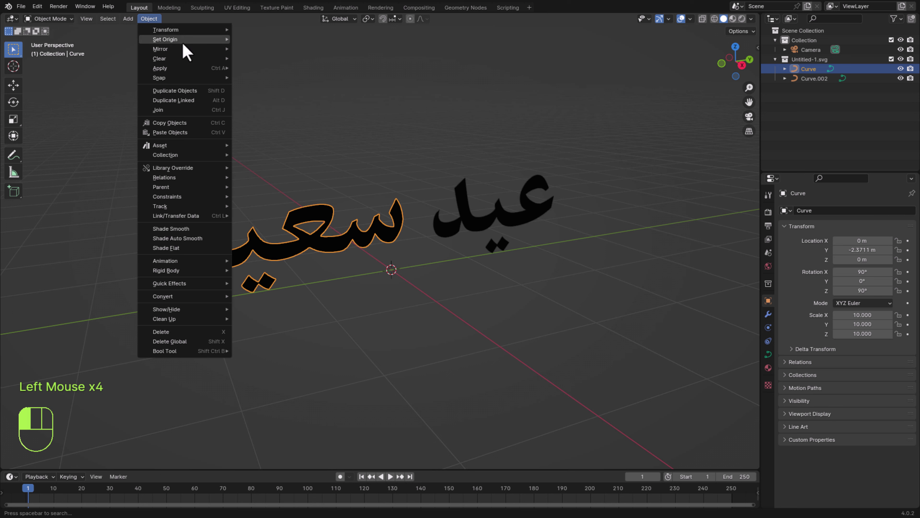
mouse_move(184, 43)
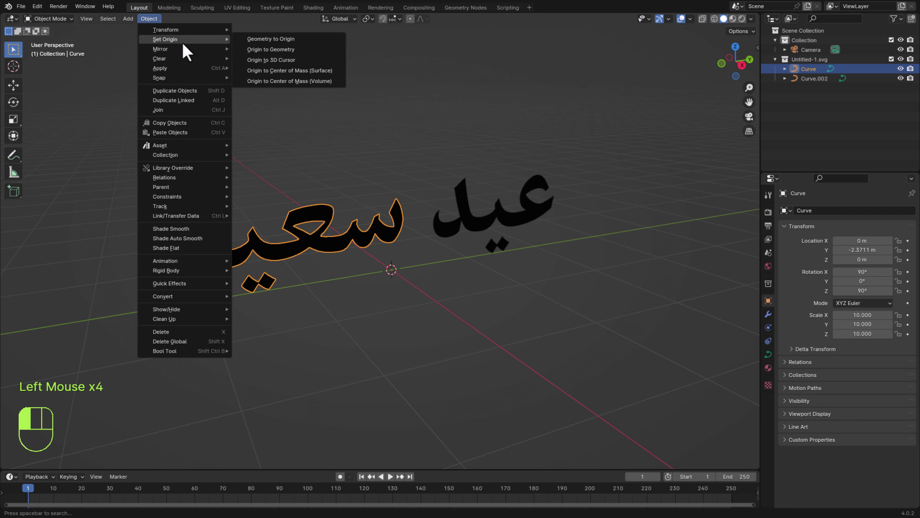
click(276, 50)
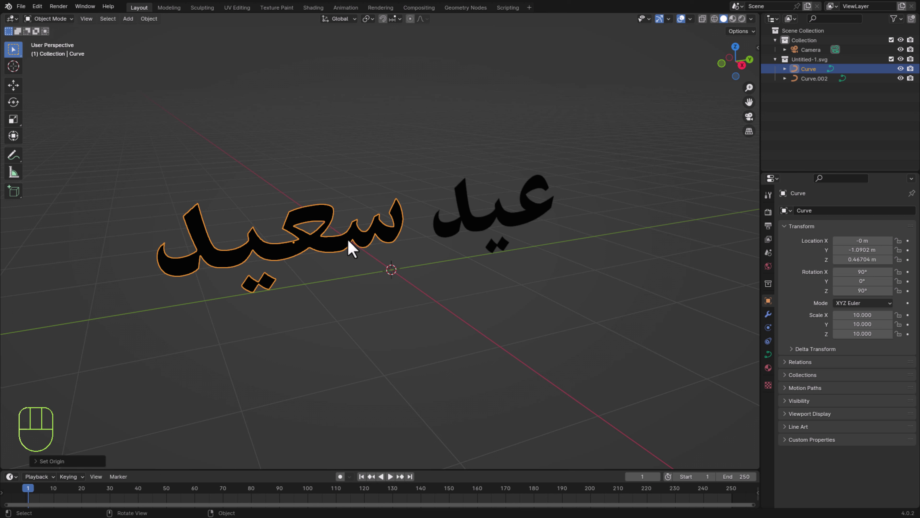
key(r)
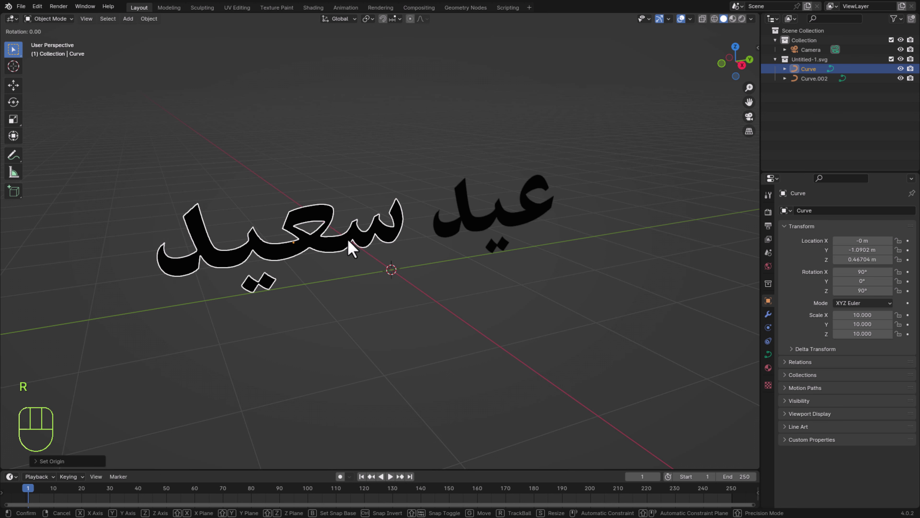
key(z)
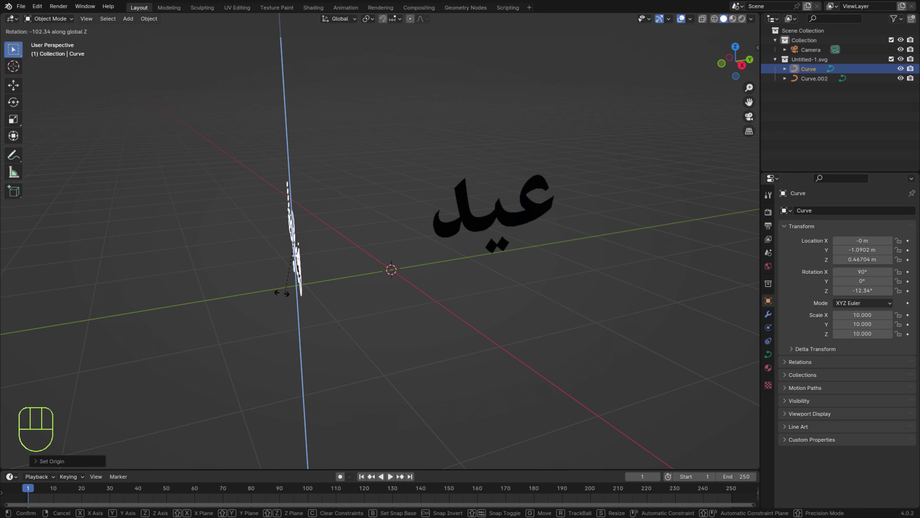
right_click(348, 274)
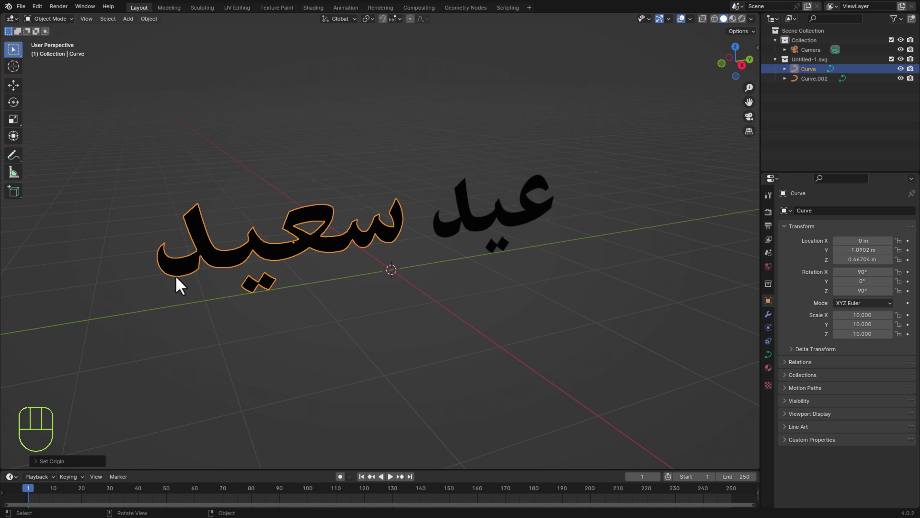
- Select the word عيد, cancel a trial rotation around the global Z axis, and set the word's origin to its geometry
click(641, 225)
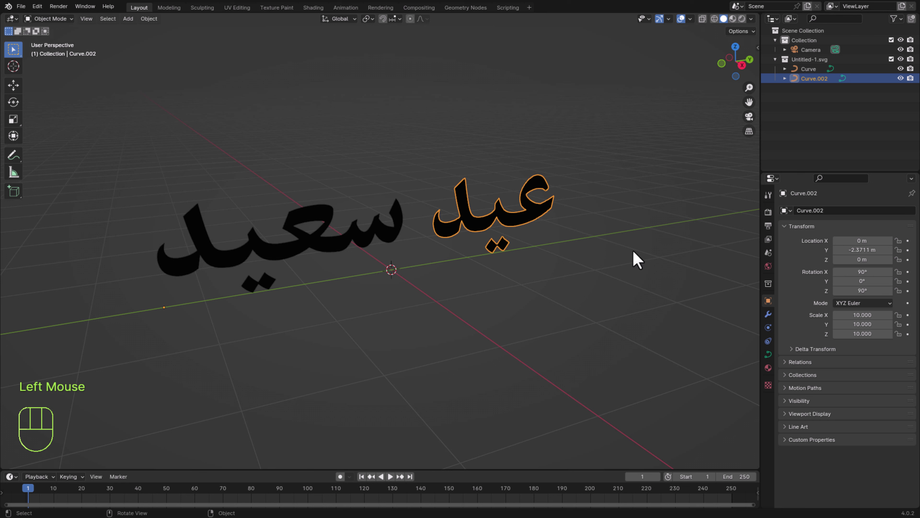
key(r)
key(z)
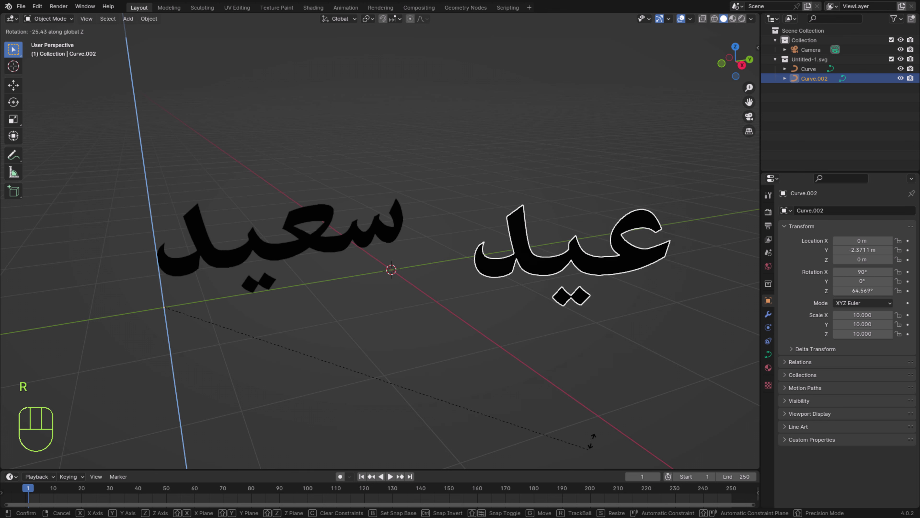
right_click(551, 281)
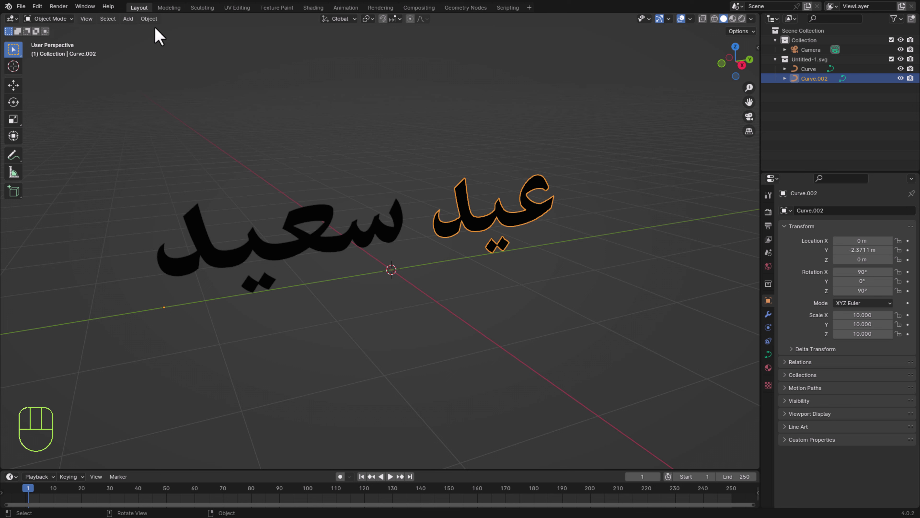
click(149, 19)
mouse_move(174, 39)
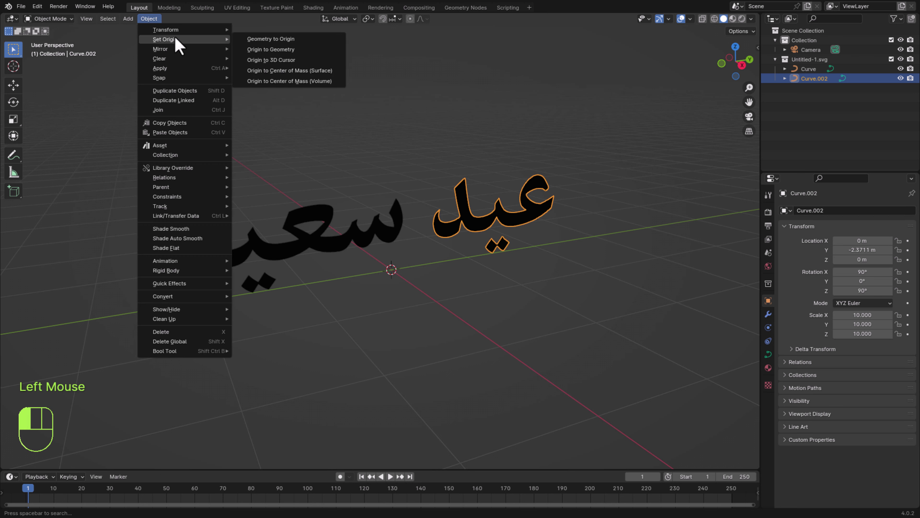
click(283, 51)
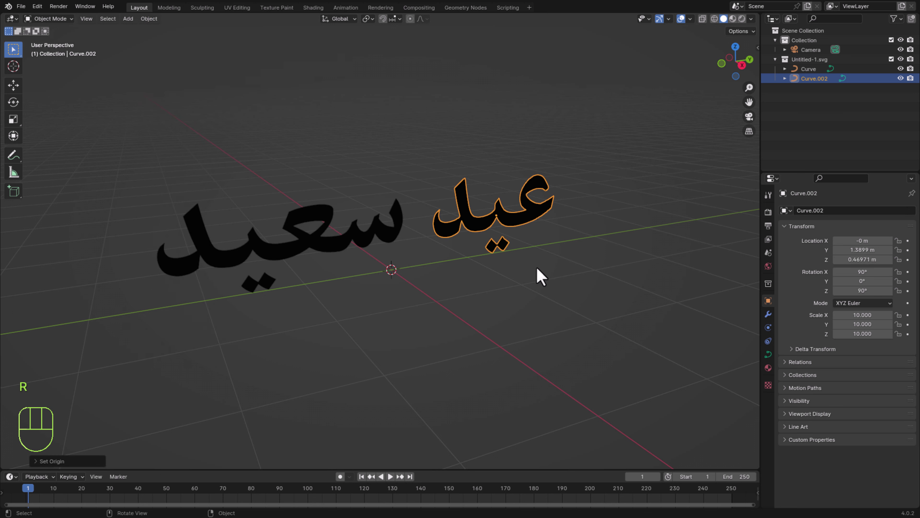
key(r)
key(y)
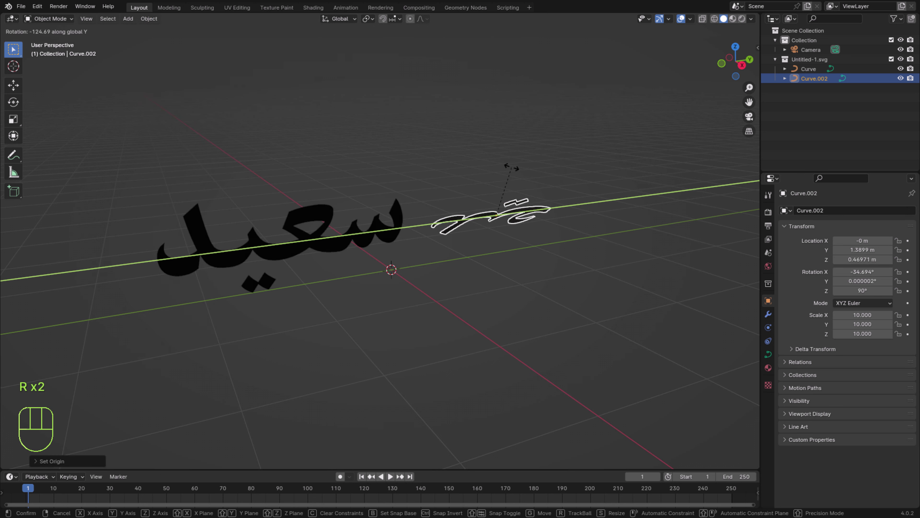
right_click(526, 194)
key(r)
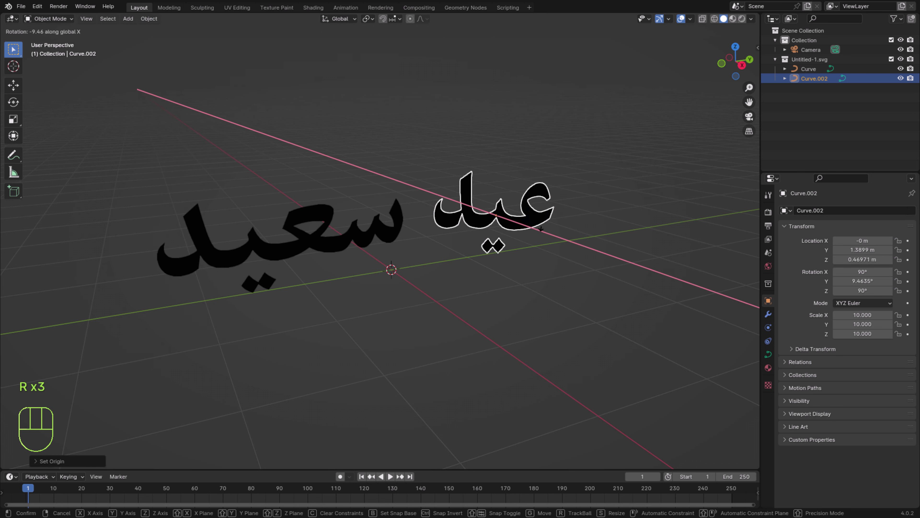
right_click(468, 252)
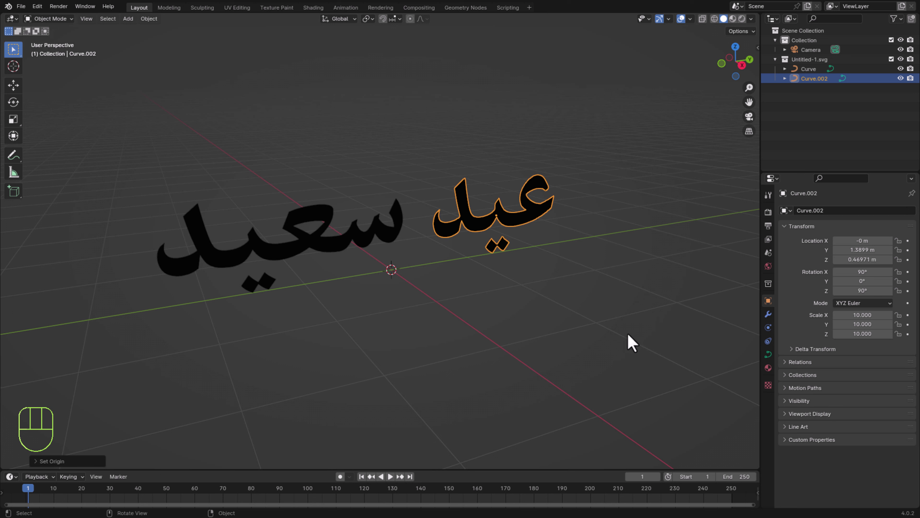
- Remove the SVGMat material slot from the word عيد and from the word سعيد
click(768, 368)
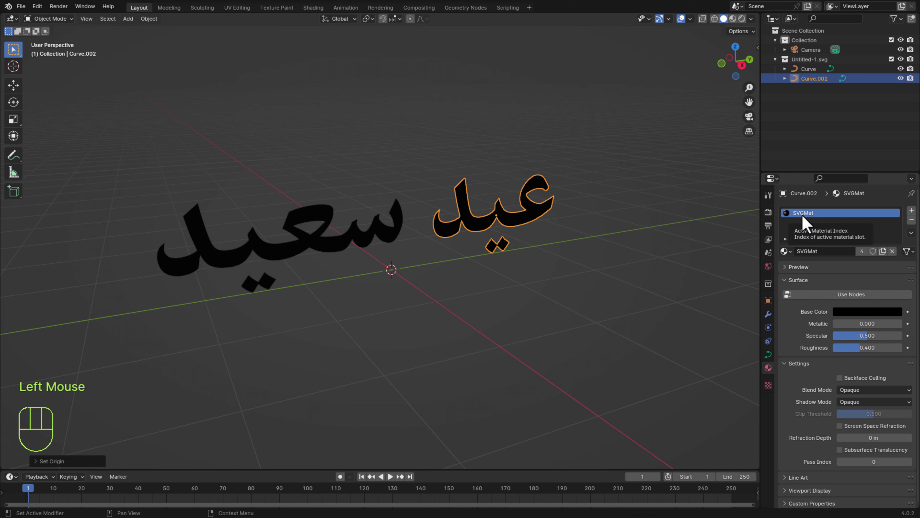
click(912, 220)
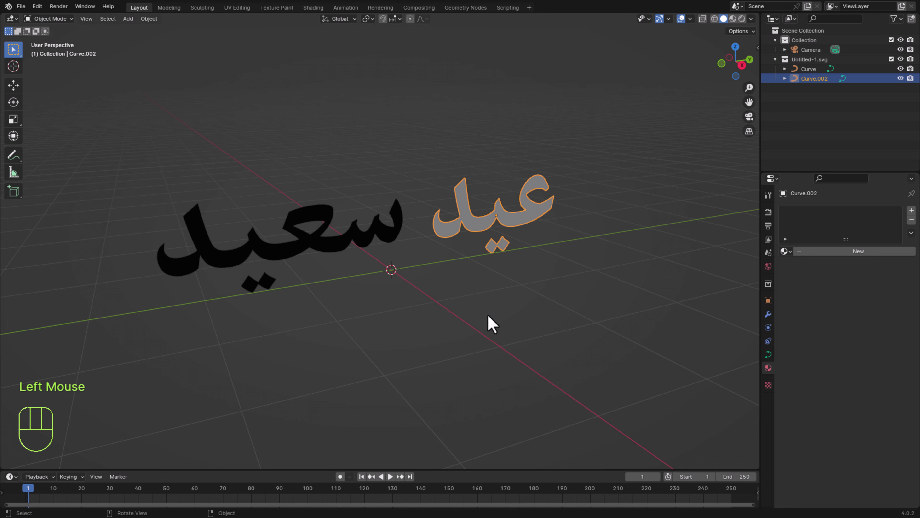
click(532, 384)
click(310, 246)
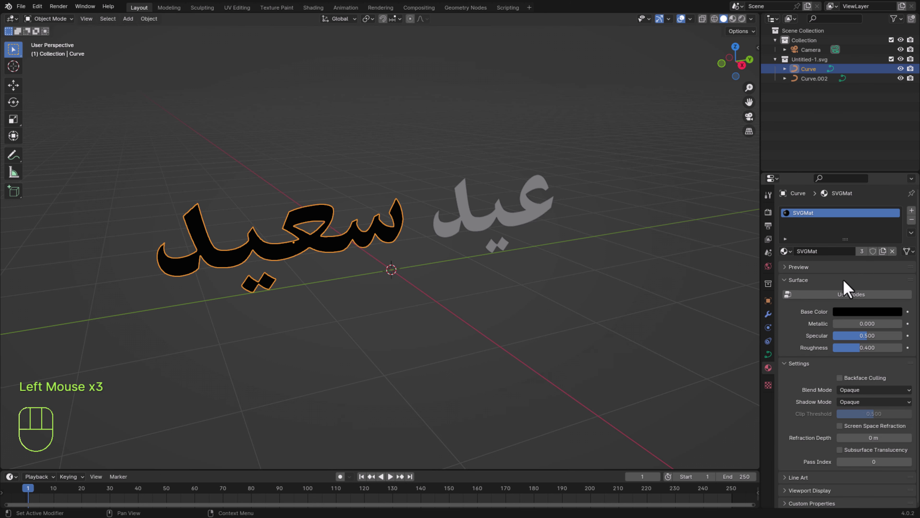
click(911, 220)
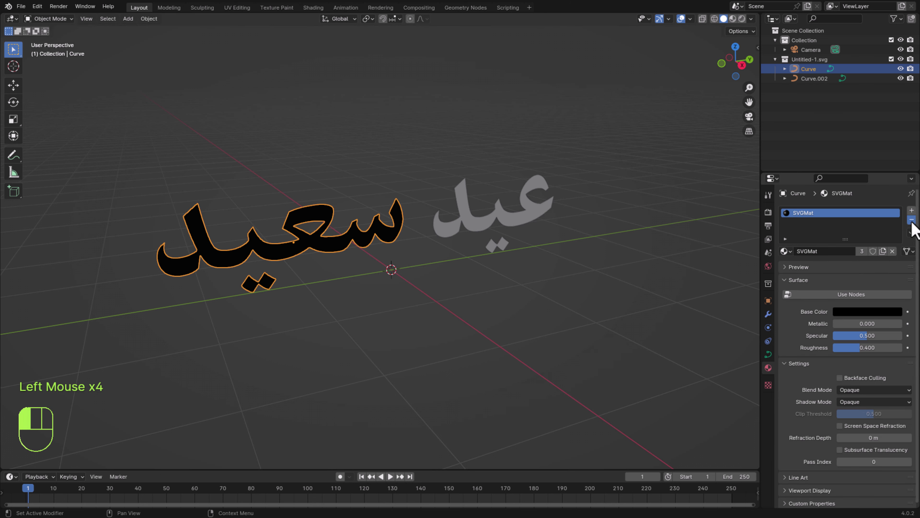
click(566, 392)
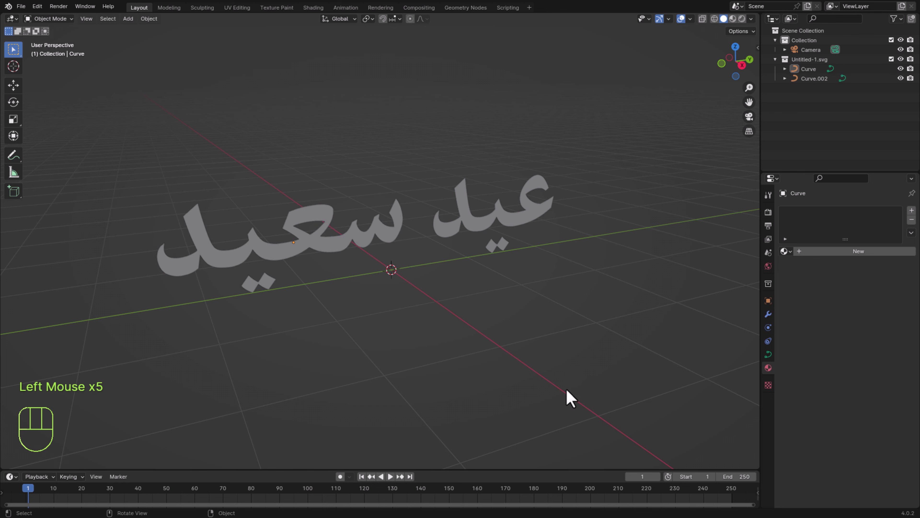
- Give the word عيد thickness by setting its curve geometry Extrude to 0.01 m
click(529, 225)
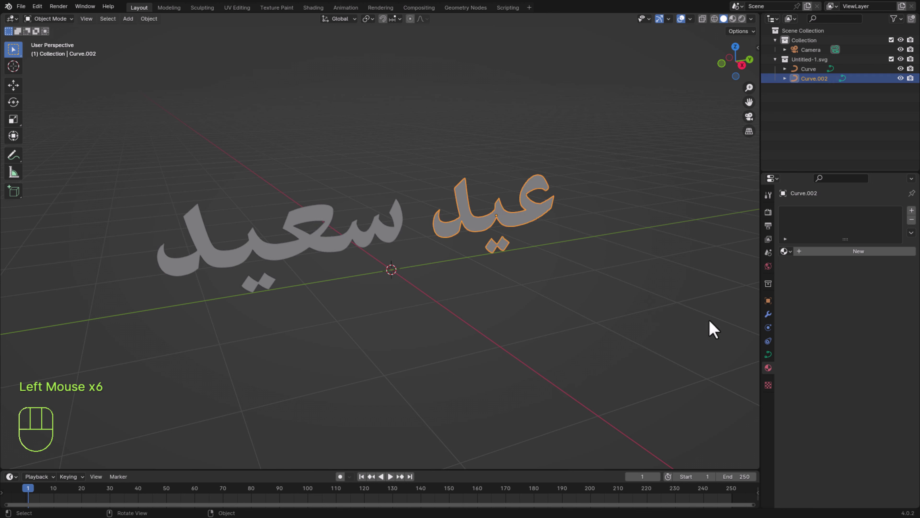
click(768, 354)
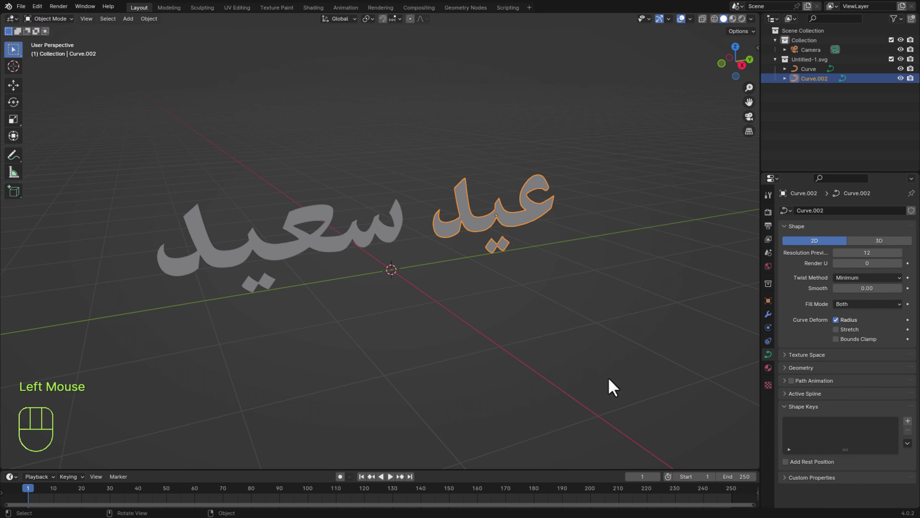
click(787, 368)
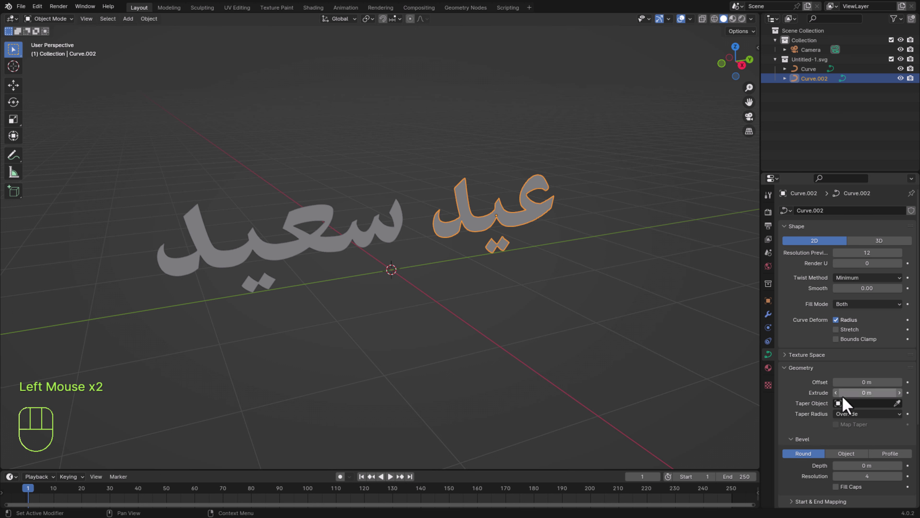
scroll(844, 402, down, 2)
click(865, 355)
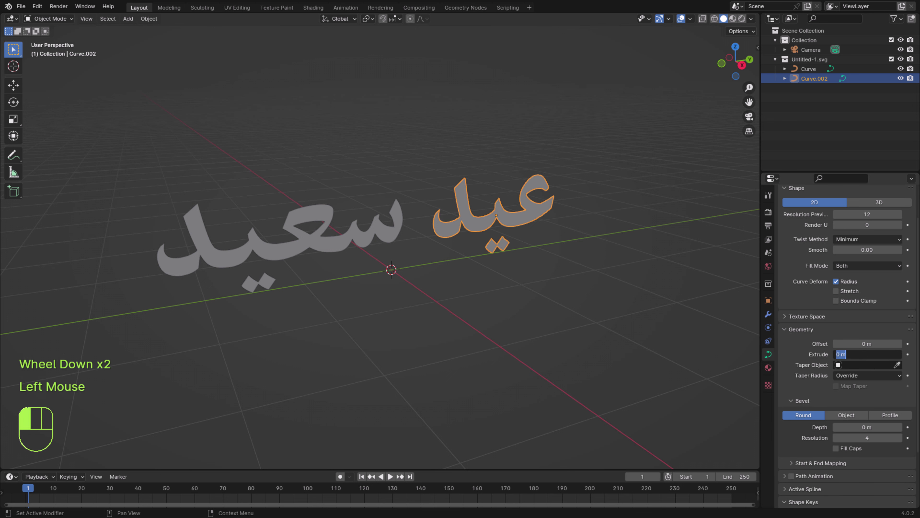
text(0.)
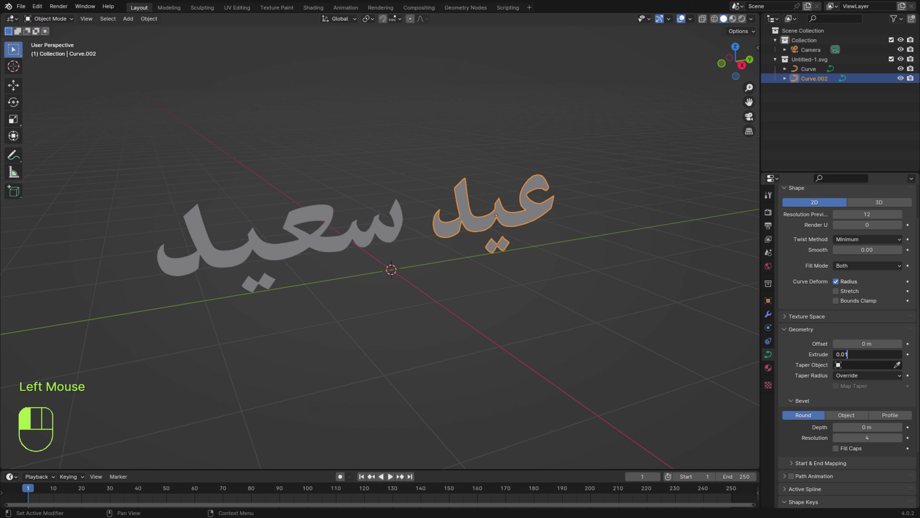
text(01)
key(Return)
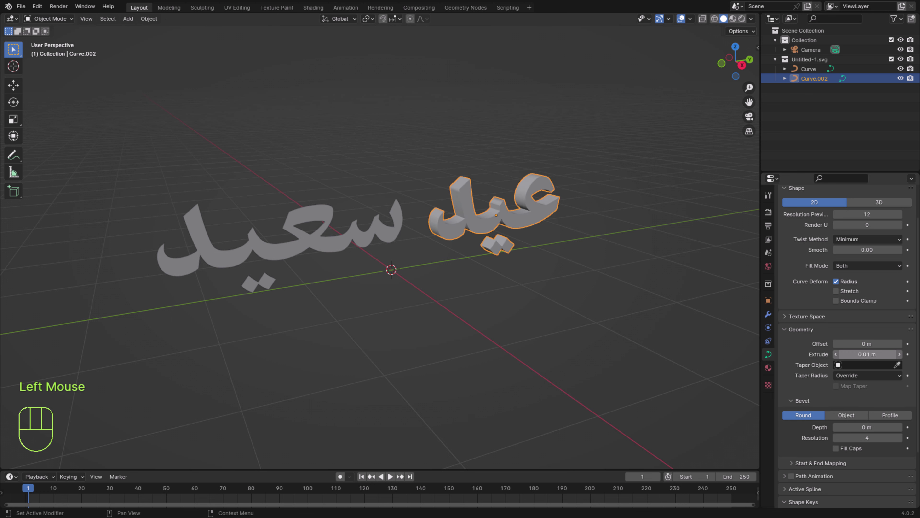
- Round the edges of the word عيد by setting its curve bevel Depth to 0.002 m
click(892, 428)
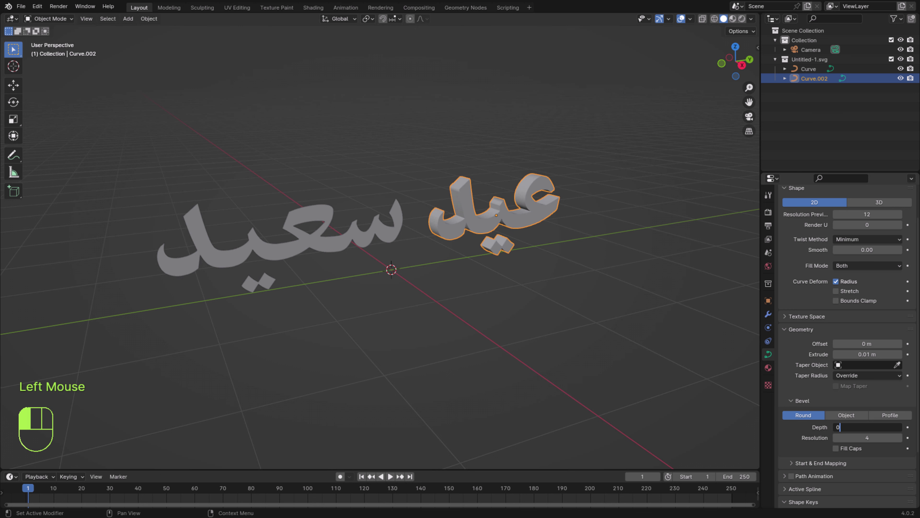
text(0.002)
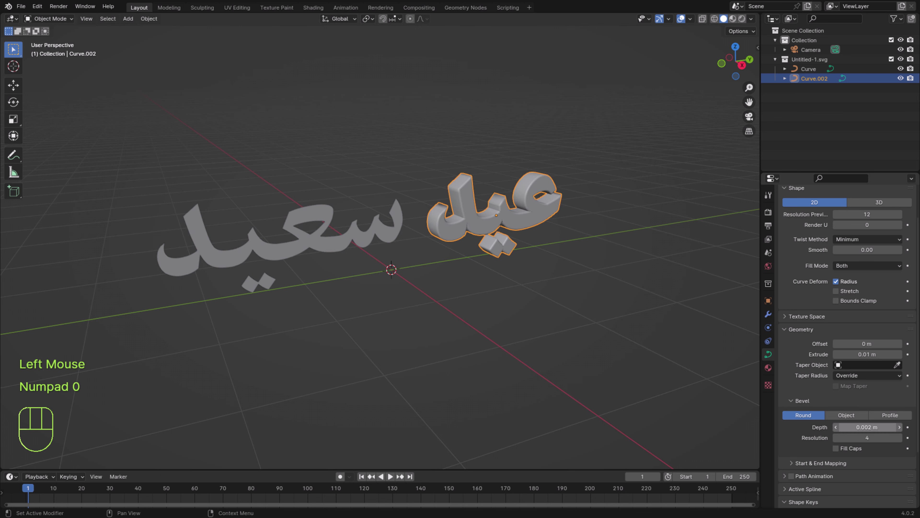
scroll(647, 191, up, 3)
shift+middle_drag(651, 222, 421, 309)
scroll(421, 308, down, 2)
- Give the word سعيد an Extrude of 0.01 m and a bevel Depth of 0.002 m
click(176, 279)
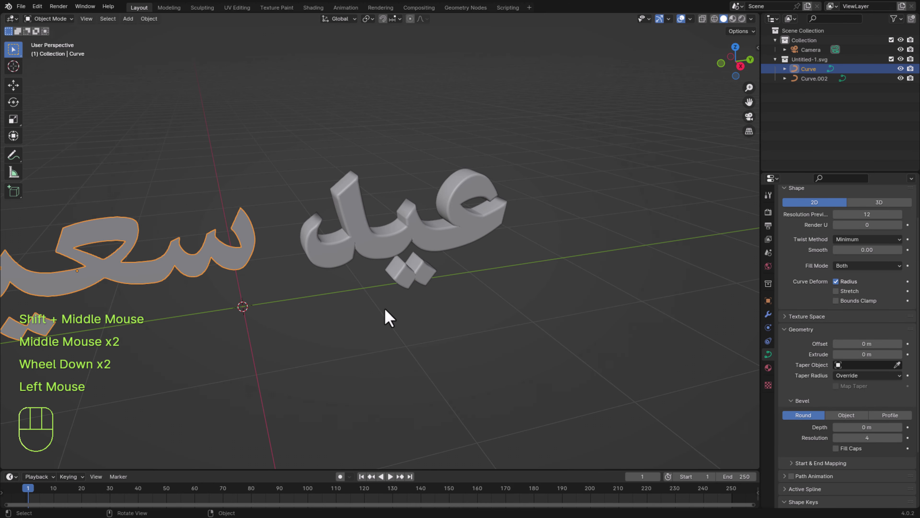
double_click(871, 354)
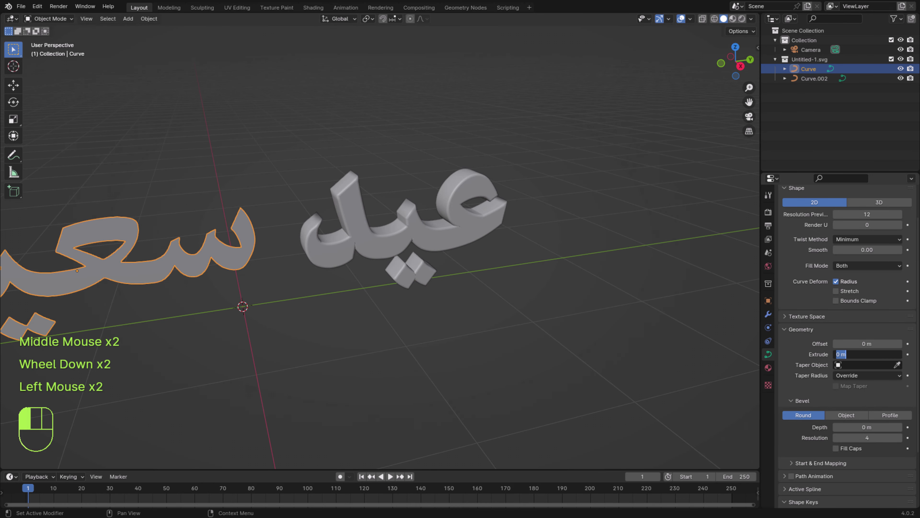
text(0.01)
key(Return)
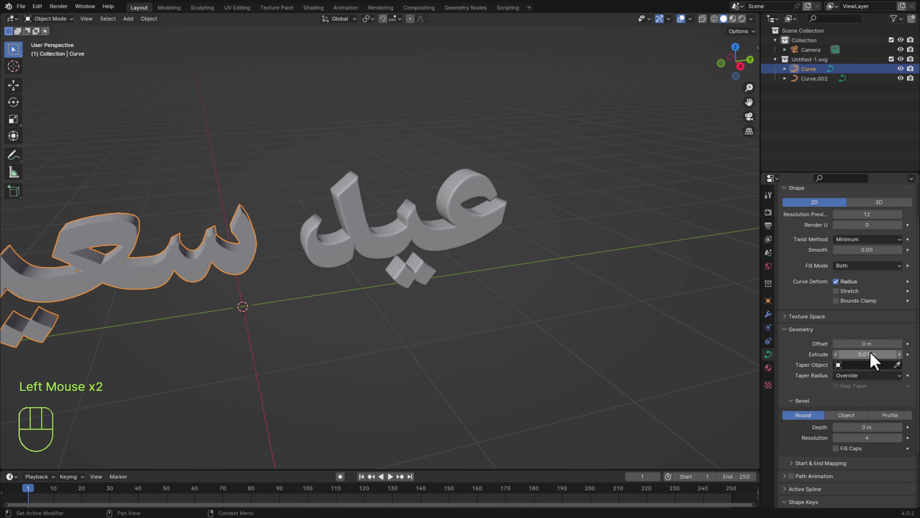
click(868, 428)
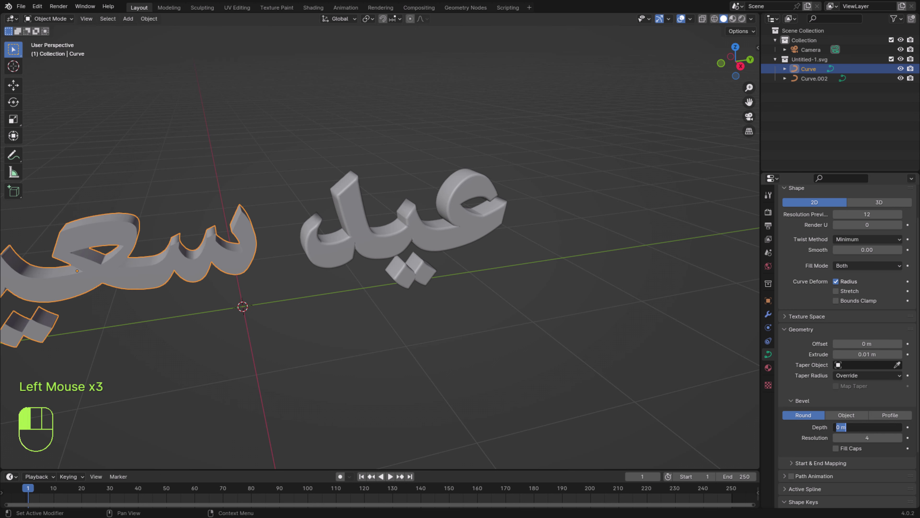
text(0.002)
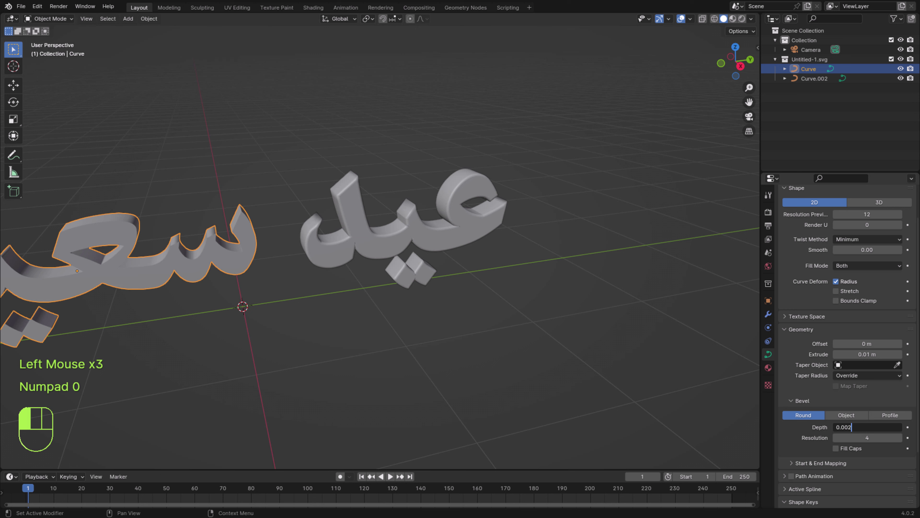
key(Return)
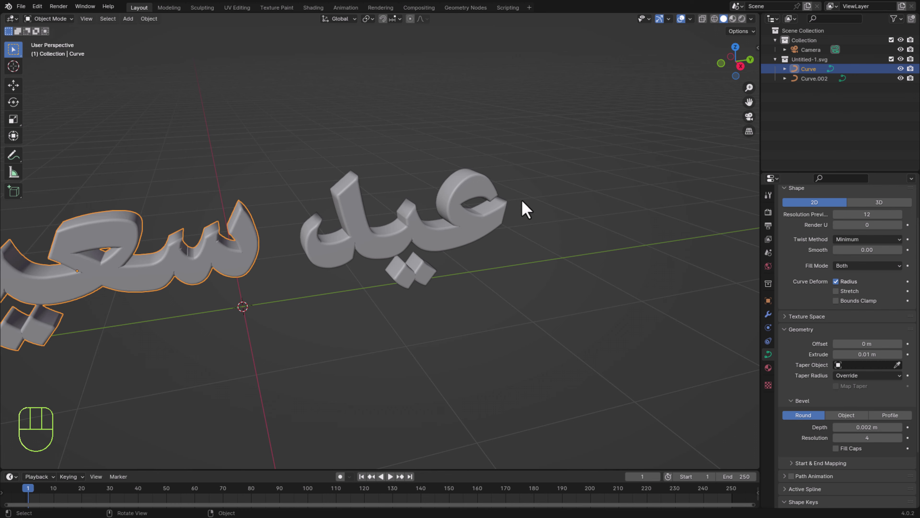
- Try a smaller bevel Depth of 0.001 m on the word سعيد and check its letter joints
shift+middle_drag(284, 355, 357, 337)
scroll(279, 369, up, 3)
shift+middle_drag(243, 361, 184, 272)
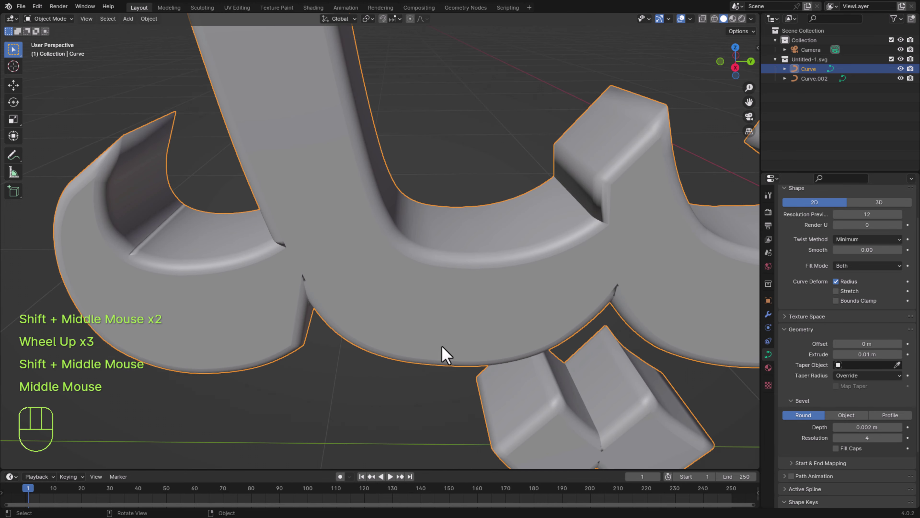
scroll(562, 329, down, 3)
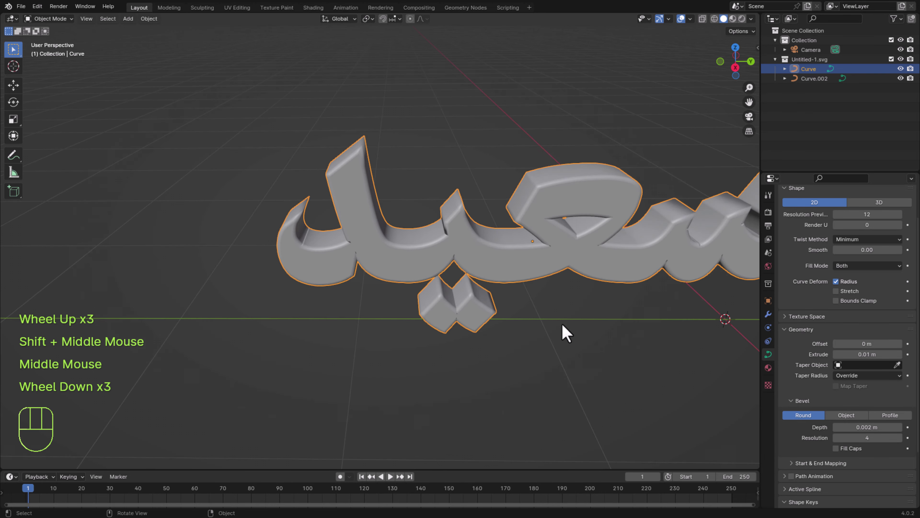
click(884, 428)
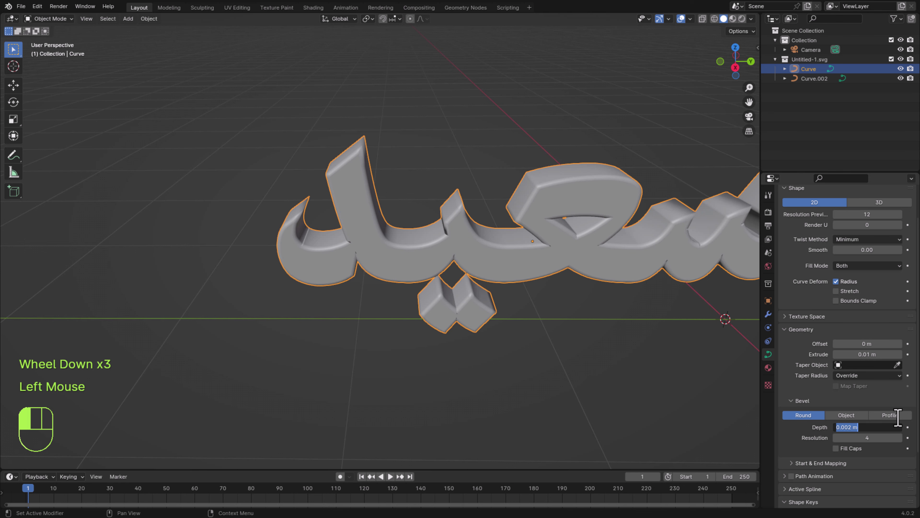
text(0.00)
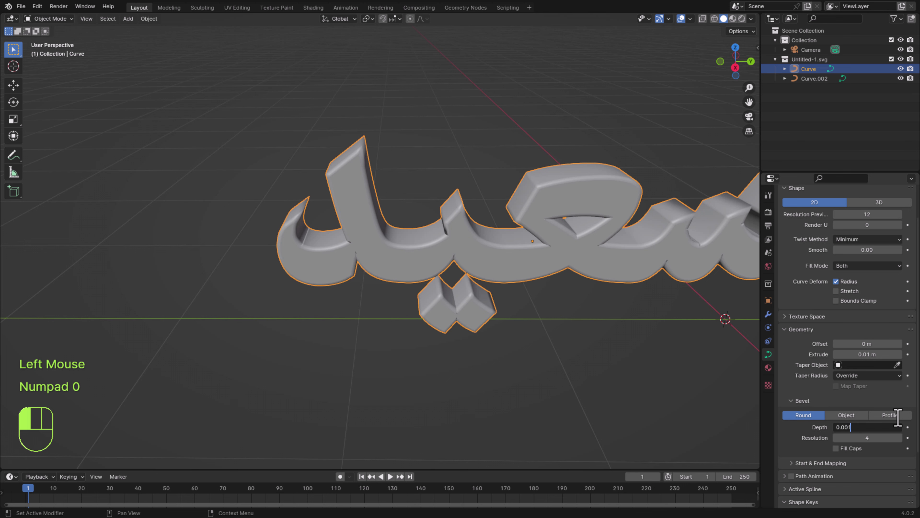
key(Return)
middle_drag(639, 382, 550, 379)
scroll(505, 391, down, 2)
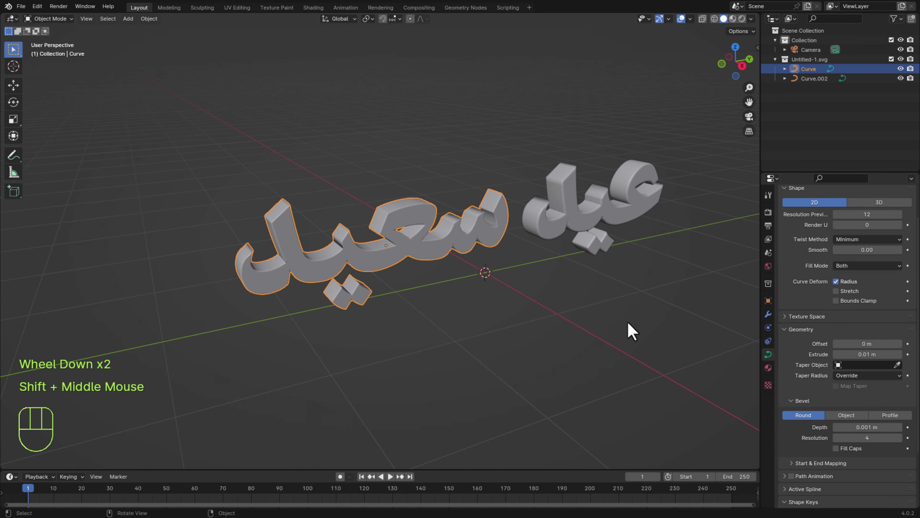
scroll(509, 339, up, 2)
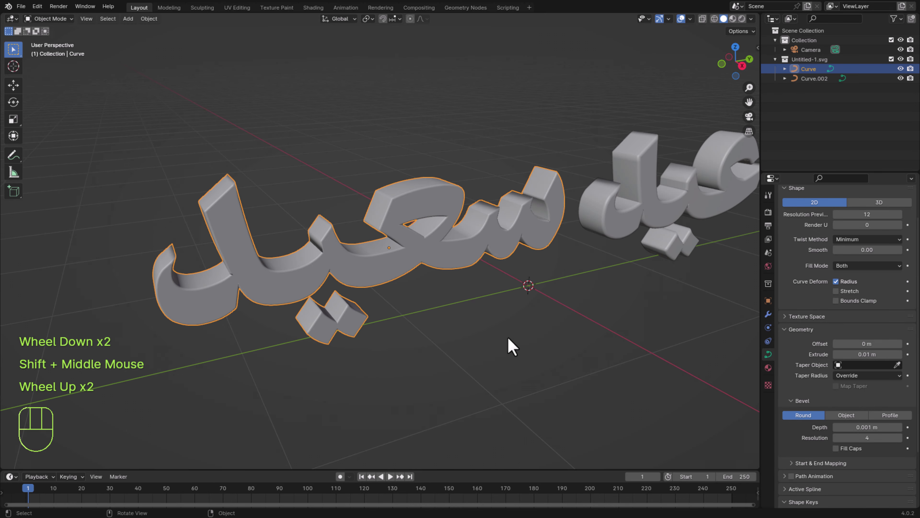
- Set the bevel Depth of the word سعيد to 0.002 m and deselect it
click(876, 428)
text(0.)
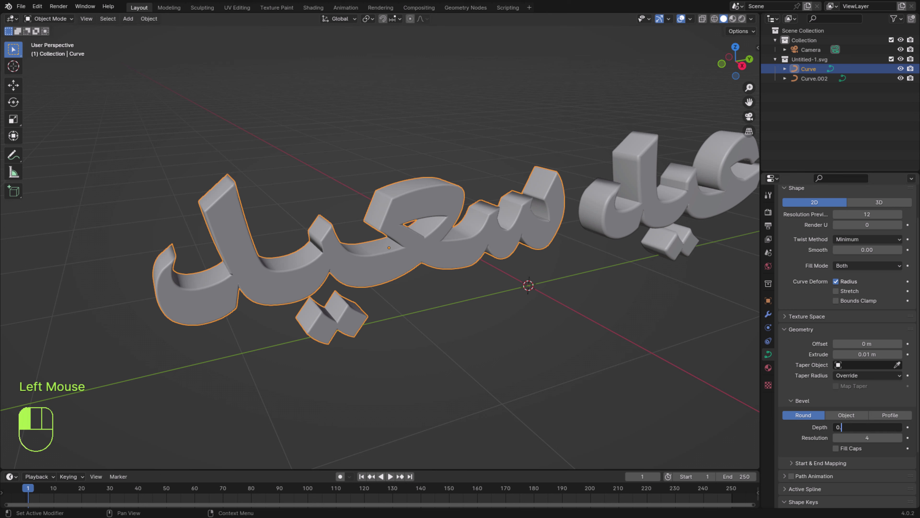
text(002)
key(Return)
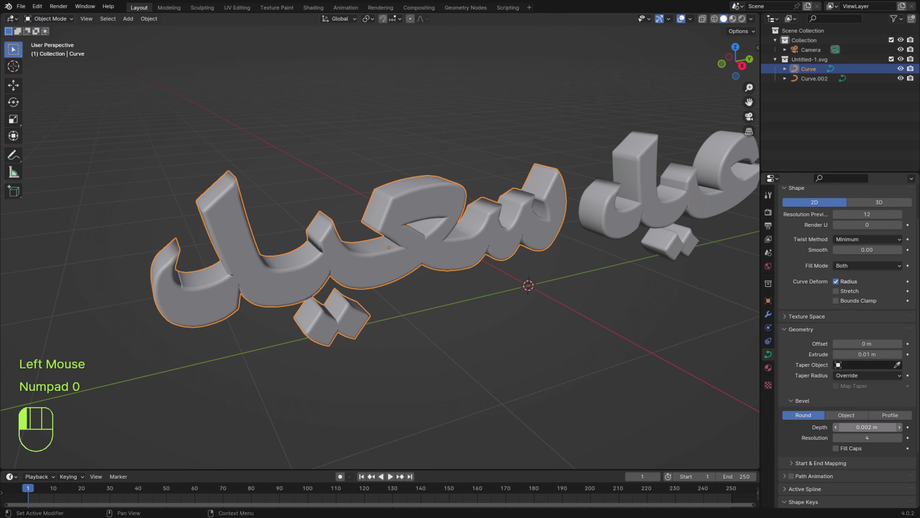
click(652, 403)
scroll(643, 352, down, 2)
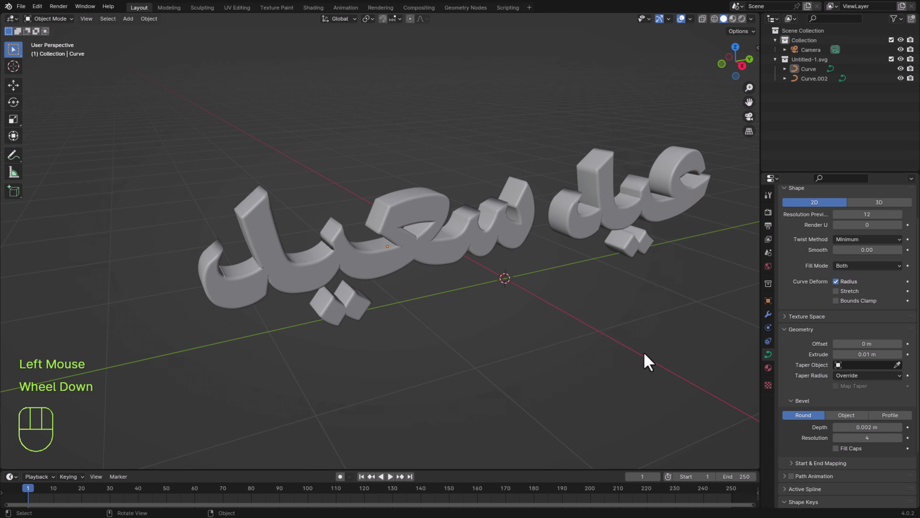
- Convert the beveled word سعيد from a curve to a mesh
click(416, 250)
right_click(417, 249)
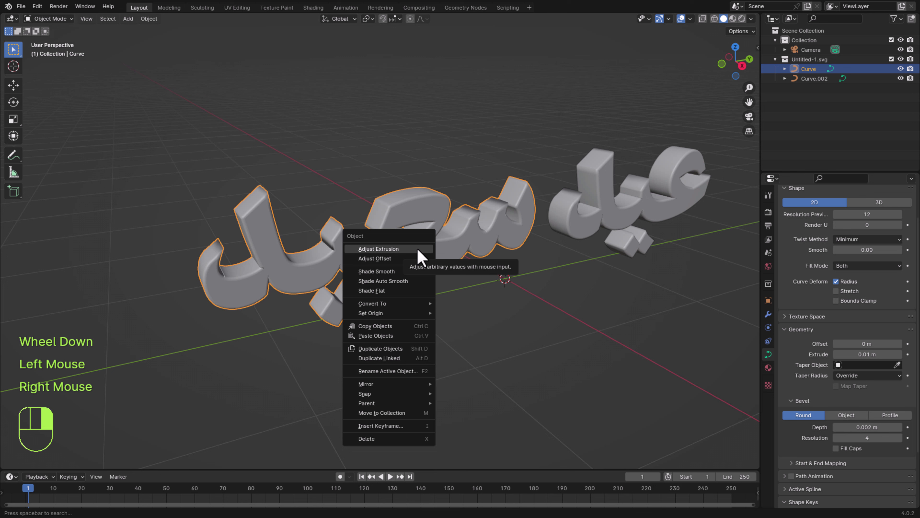
mouse_move(412, 304)
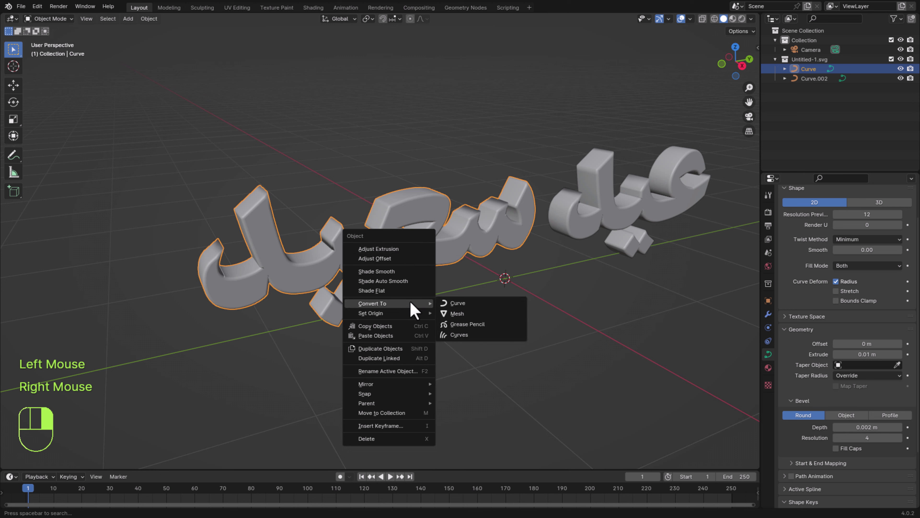
click(475, 312)
- Convert the beveled word عيد from a curve to a mesh
click(648, 211)
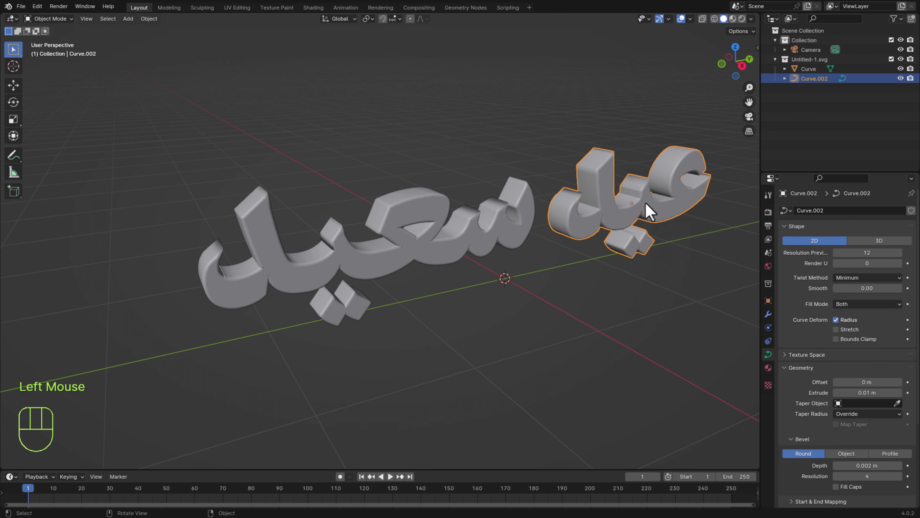
right_click(649, 208)
mouse_move(650, 205)
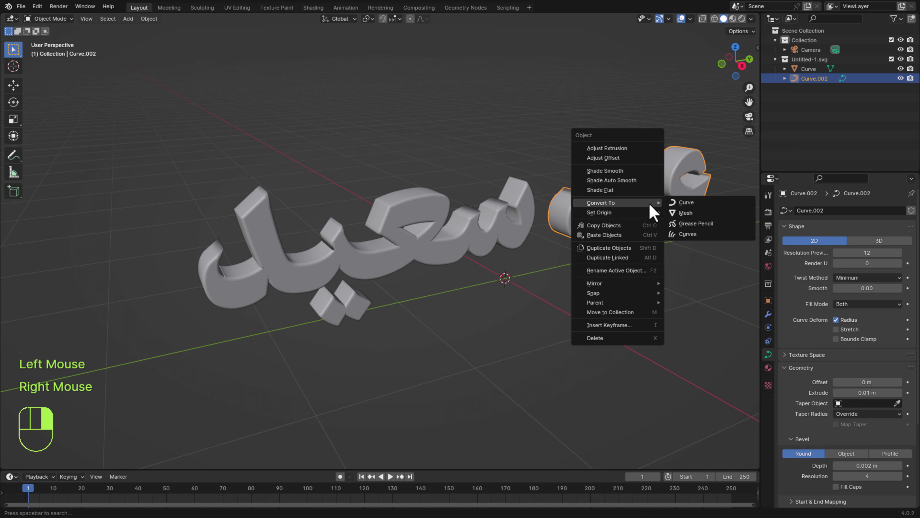
click(702, 203)
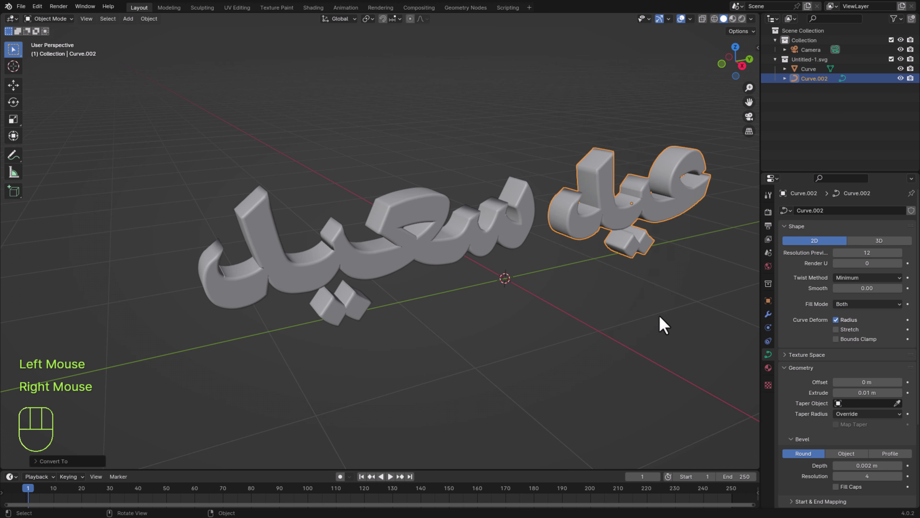
right_click(666, 203)
mouse_move(666, 205)
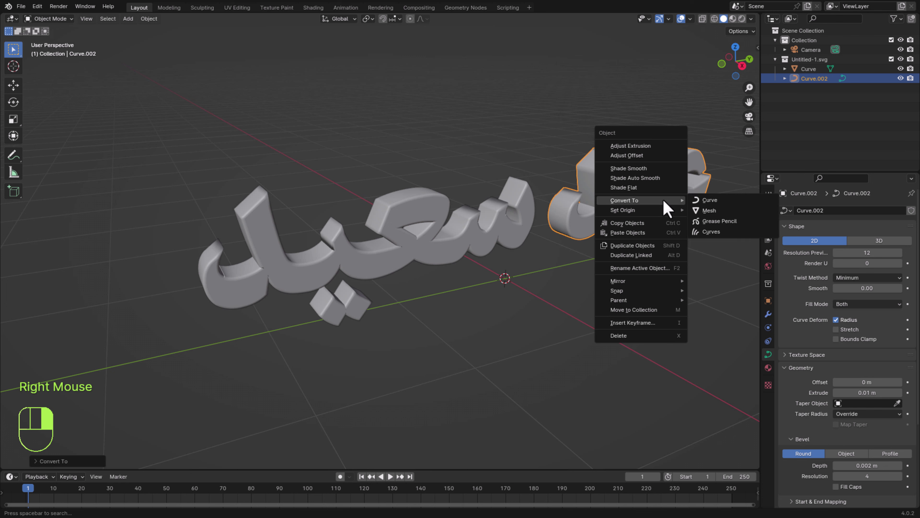
click(709, 211)
- Merge all vertices of both words by distance in Edit Mode, using a 0.0001 m merge distance, and return to Object Mode
click(399, 272)
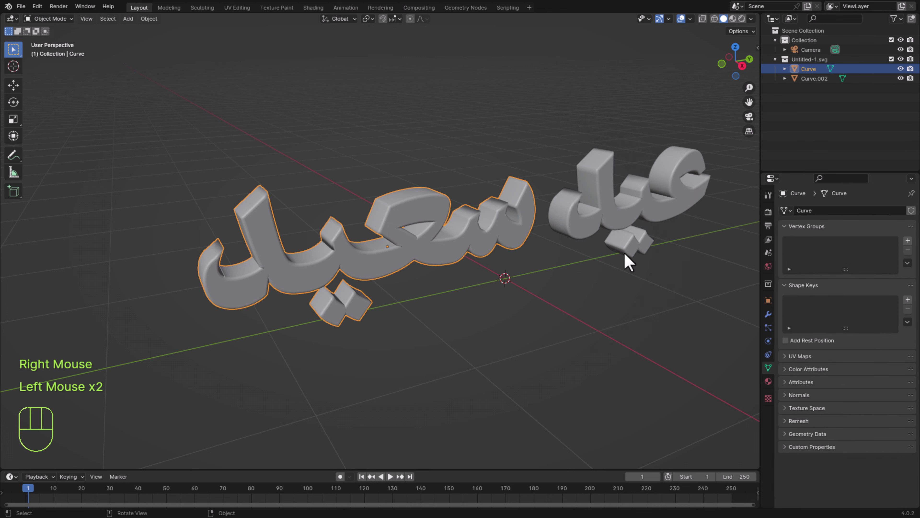
shift+click(629, 216)
middle_drag(623, 328, 580, 328)
key(Tab)
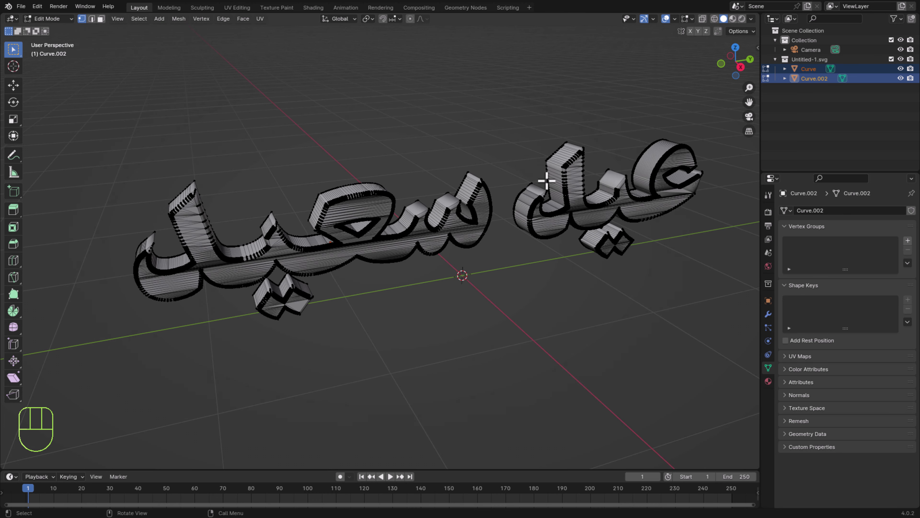
key(a)
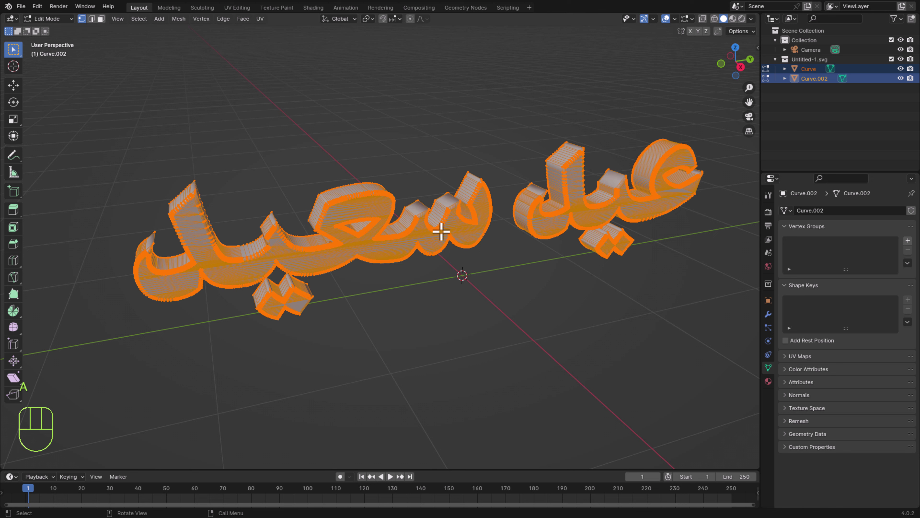
key(m)
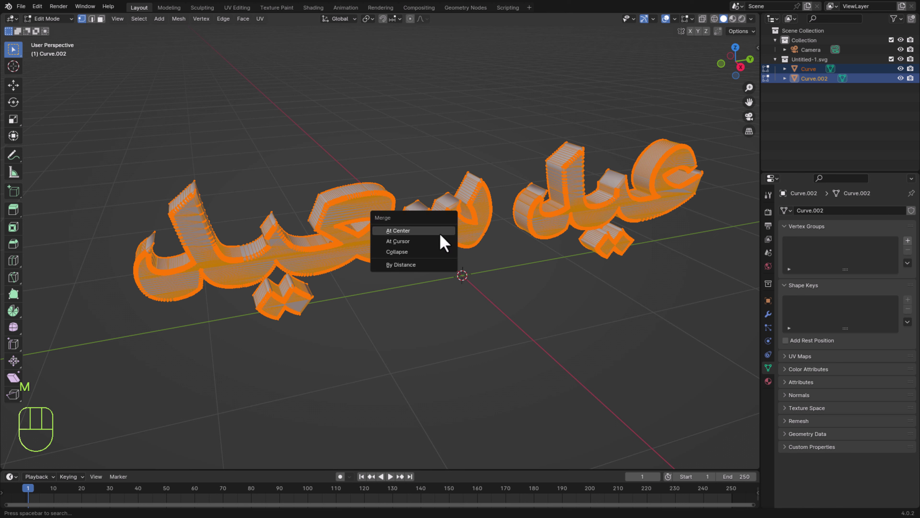
click(427, 270)
click(35, 462)
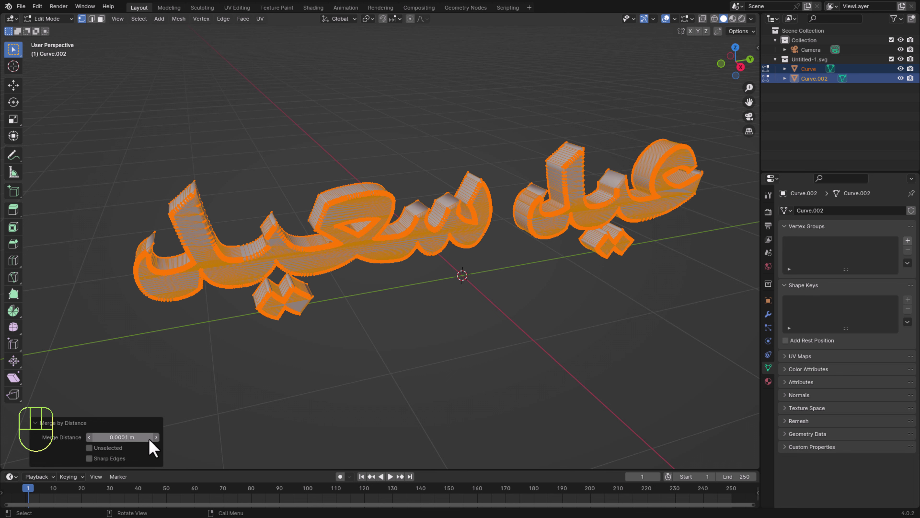
click(67, 20)
click(68, 30)
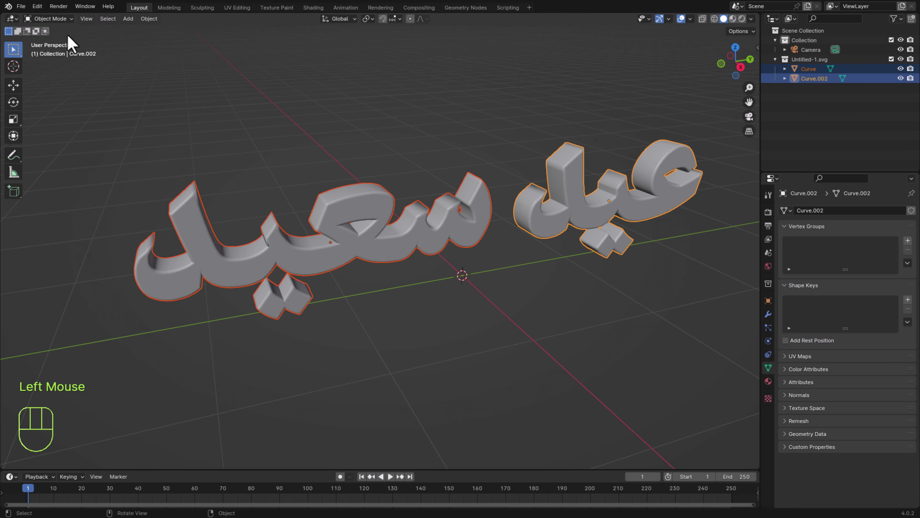
- Inspect the merged letter joints of سعيد, undo the merge by distance, and return to Object Mode with nothing selected
double_click(297, 189)
scroll(170, 308, up, 2)
shift+middle_drag(171, 309, 300, 287)
scroll(300, 288, up, 1)
middle_drag(456, 258, 387, 255)
key(ctrl+z)
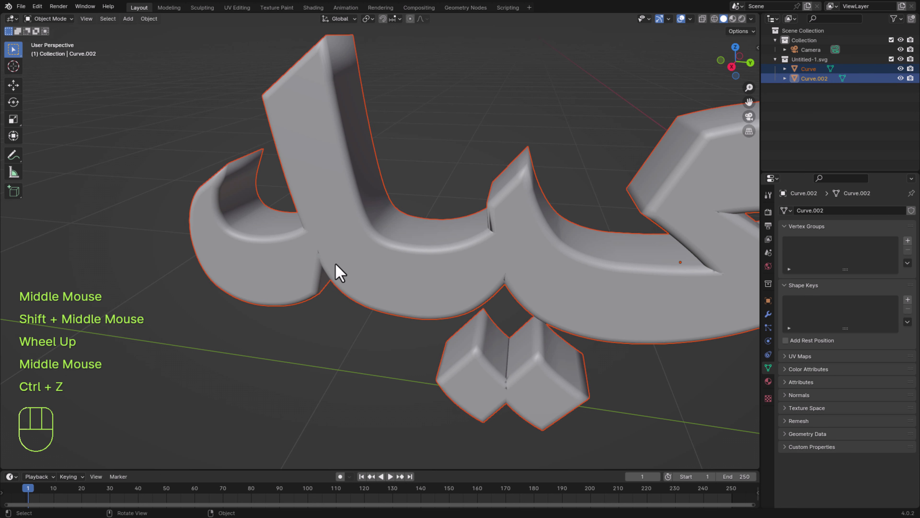
key(ctrl+z)
key(ctrl+z)
click(49, 18)
click(47, 31)
click(137, 243)
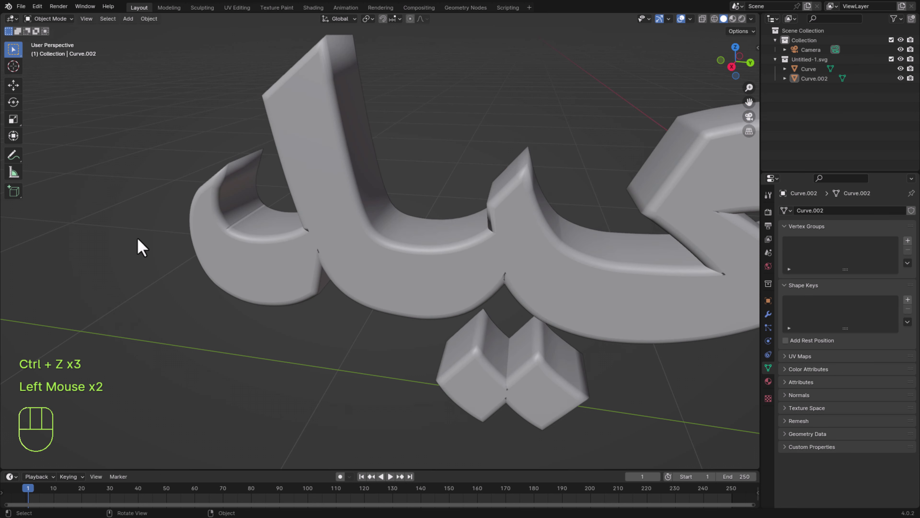
- Examine the unmerged letter joints along the word سعيد and redo the merge by distance
scroll(267, 251, up, 2)
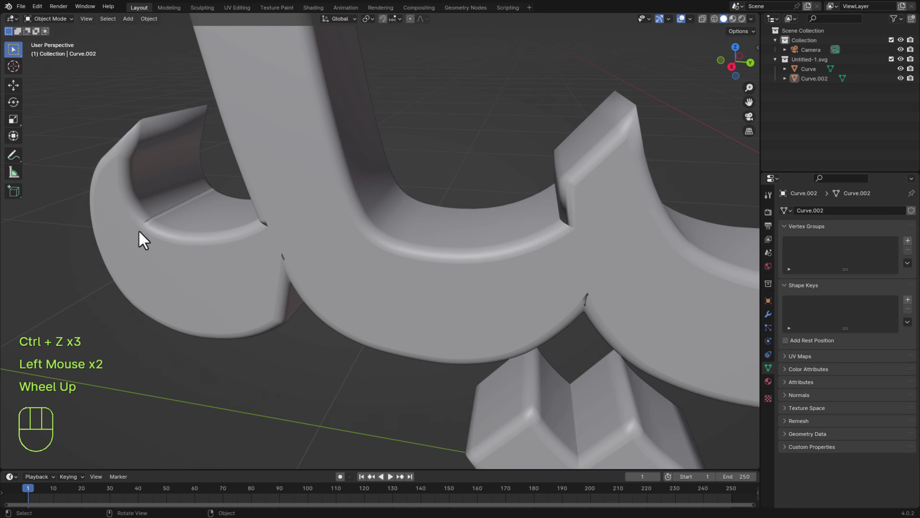
shift+middle_drag(645, 367, 282, 315)
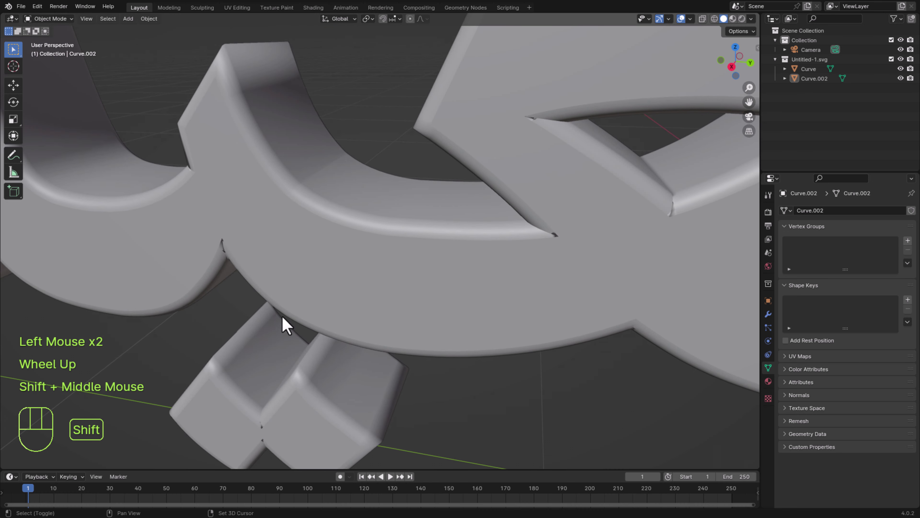
shift+middle_drag(681, 309, 623, 315)
scroll(631, 316, down, 3)
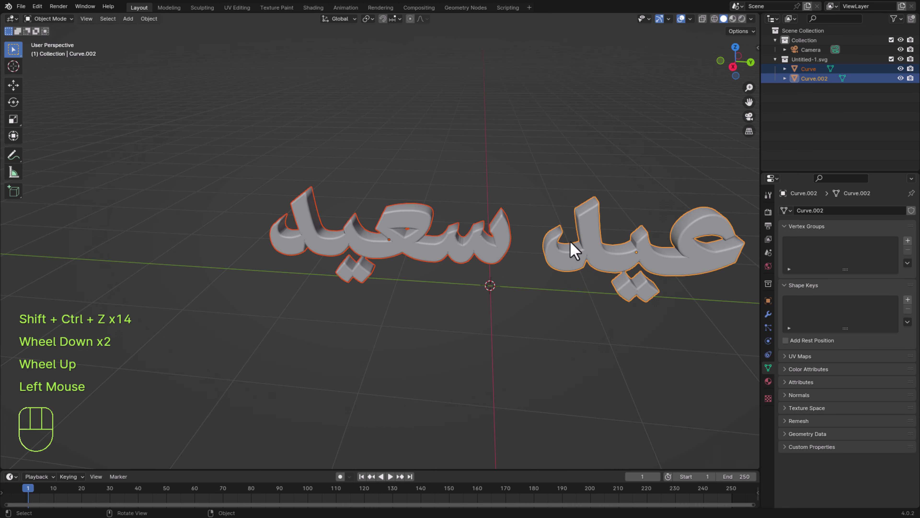
- Merge all vertices of both words by distance at 0.0001 m in Edit Mode, and return to Object Mode with nothing selected
key(Tab)
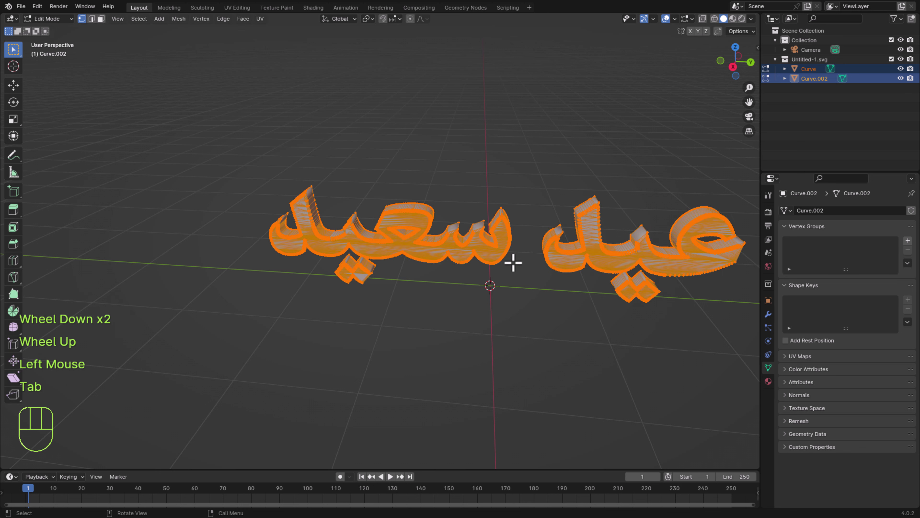
key(m)
click(513, 262)
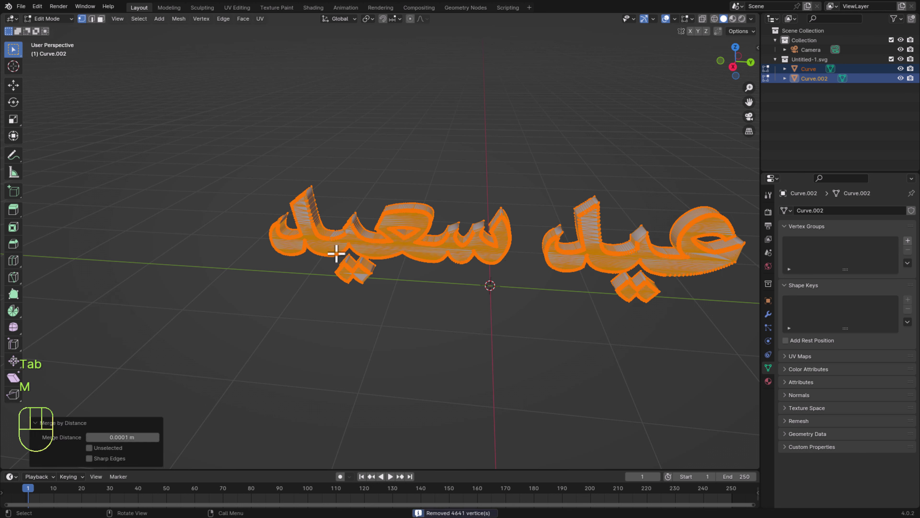
click(48, 18)
click(54, 32)
click(257, 274)
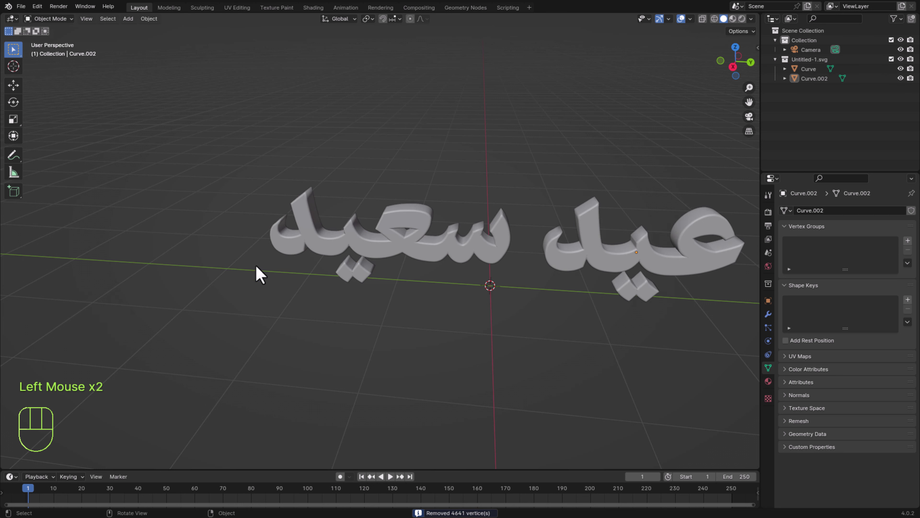
- Inspect the bevels and letter joints of the merged words سعيد and عيد from several angles
scroll(362, 294, up, 2)
scroll(363, 293, up, 2)
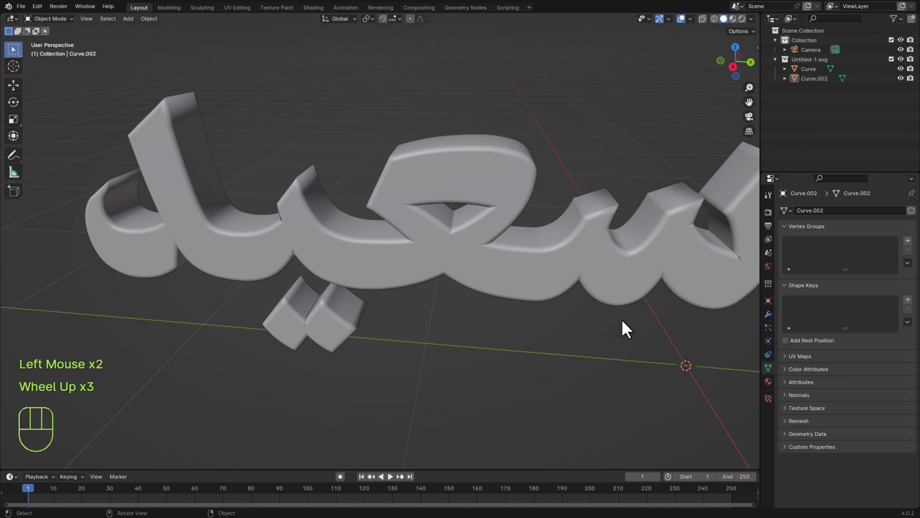
middle_drag(622, 325, 630, 357)
shift+middle_drag(667, 323, 540, 340)
shift+middle_drag(634, 328, 541, 333)
scroll(639, 288, down, 1)
shift+middle_drag(639, 288, 493, 349)
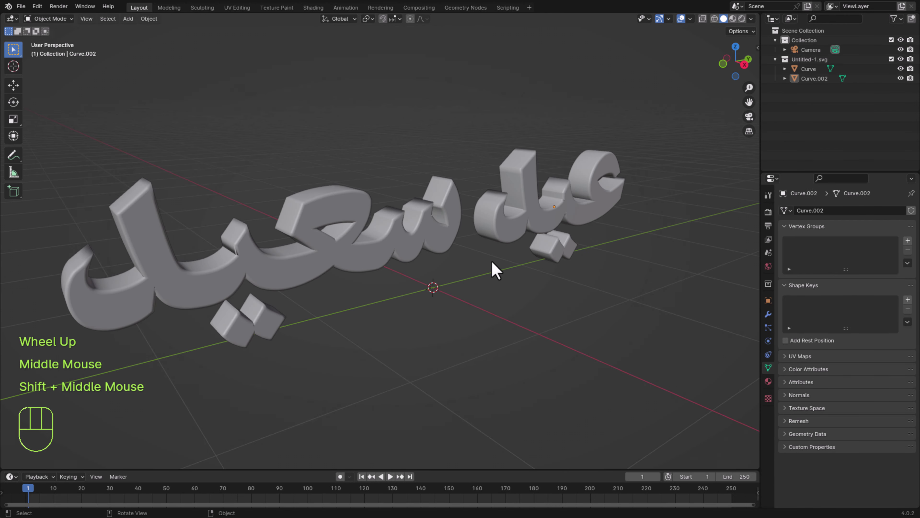
scroll(479, 274, down, 1)
mouse_move(493, 267)
middle_down()
mouse_move(480, 272)
mouse_move(499, 281)
middle_up()
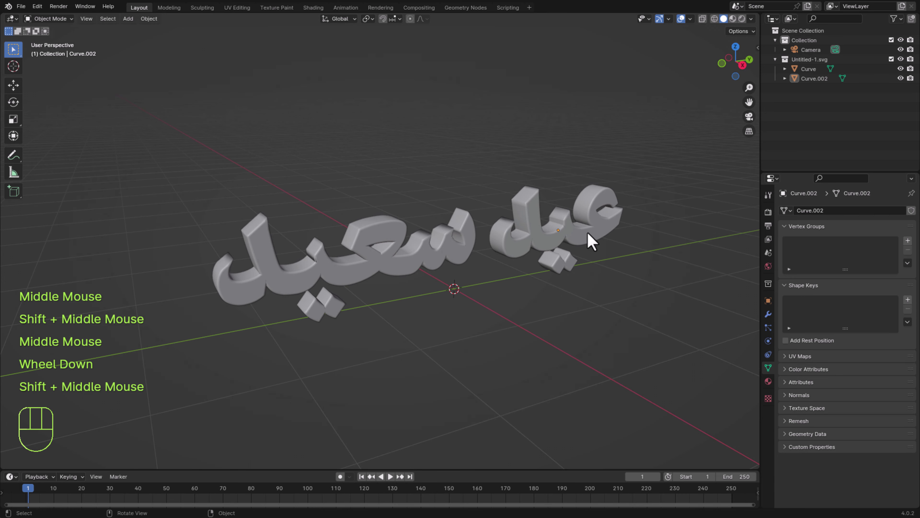
- Raise the word عيد about 0.93 m along Z and move it in negative Y until it sits above سعيد
click(588, 246)
key(g)
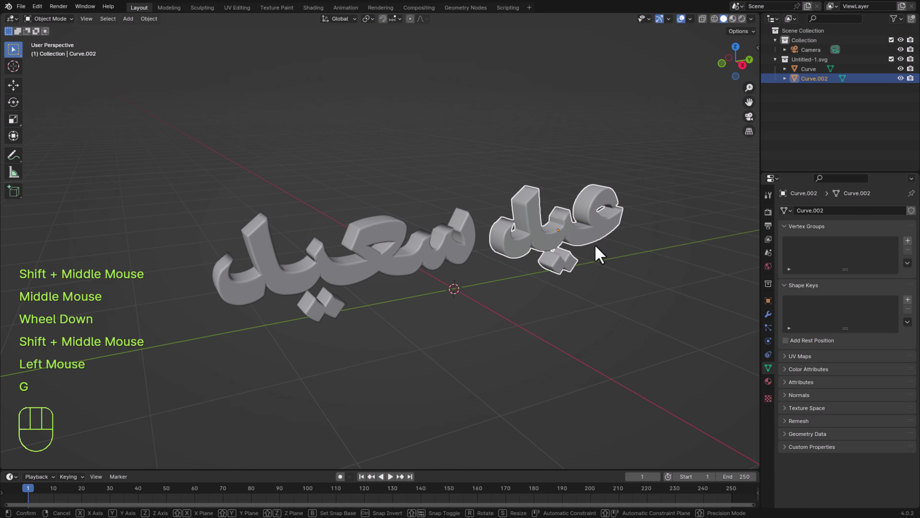
key(z)
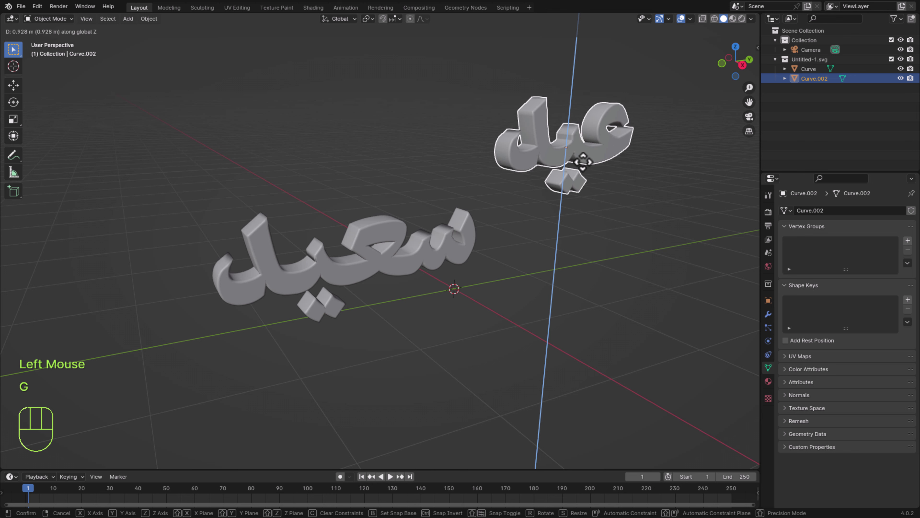
click(582, 162)
key(g)
key(y)
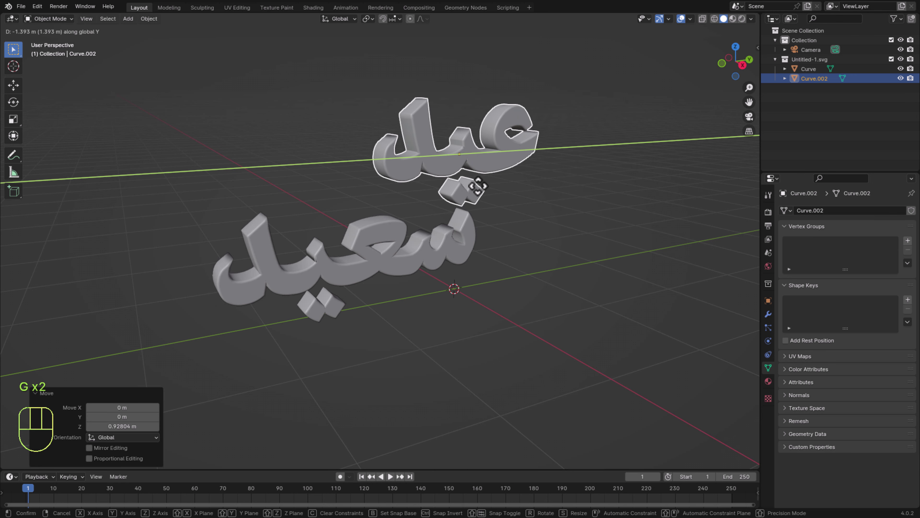
click(446, 225)
- Move the word سعيد about 1.02 m along Y so it is centred beneath عيد
click(422, 268)
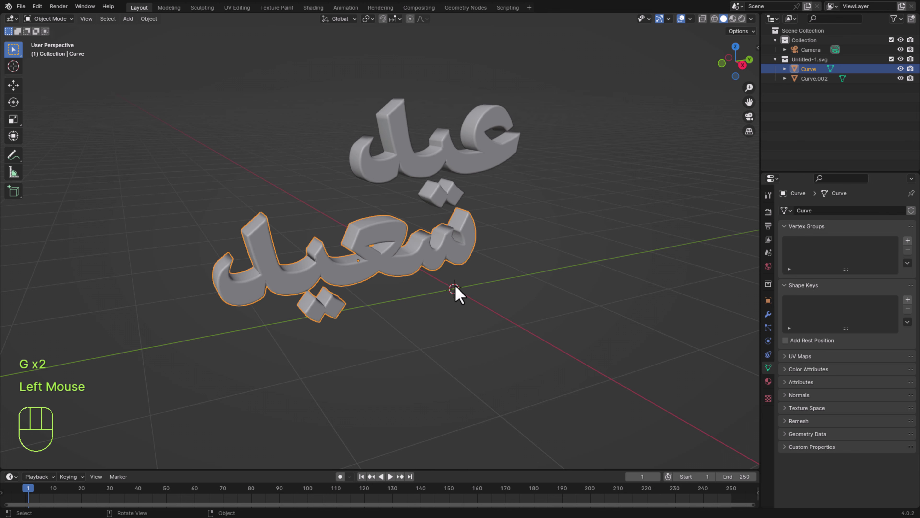
key(g)
key(y)
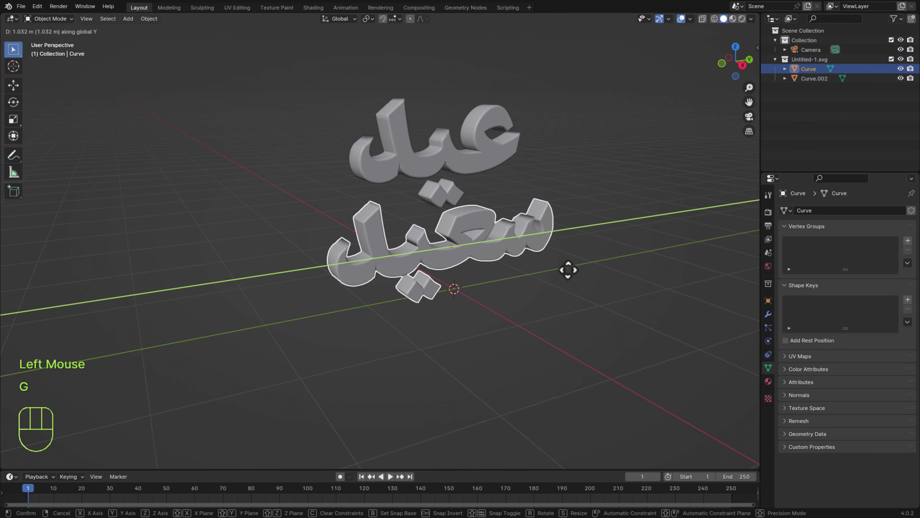
click(568, 269)
- Give سعيد a new material with an orange base color: hue 0.066, saturation 0.970, value 0.800
shift+middle_drag(576, 255, 554, 303)
scroll(543, 294, up, 1)
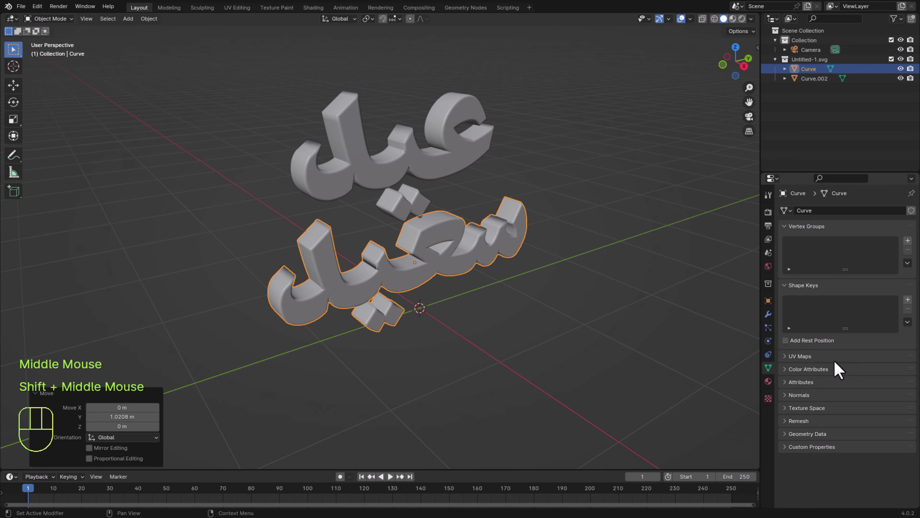
click(769, 381)
click(876, 248)
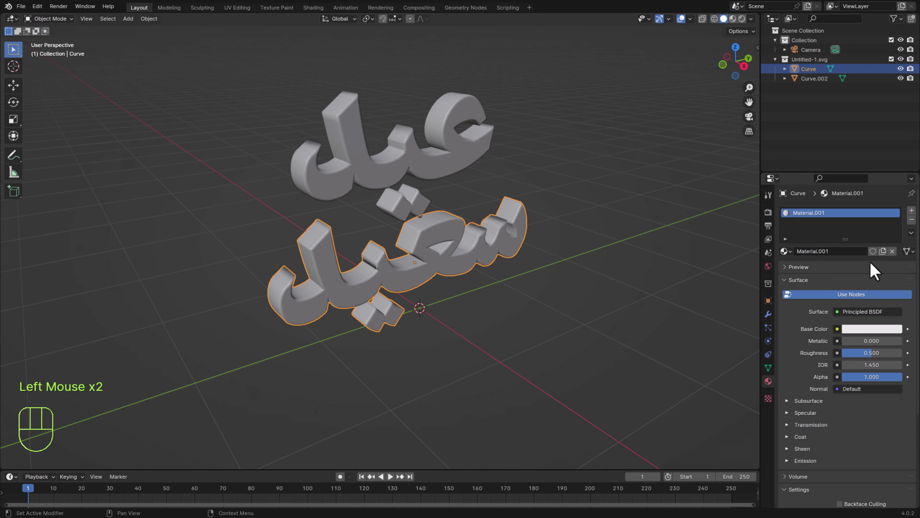
click(869, 329)
click(828, 247)
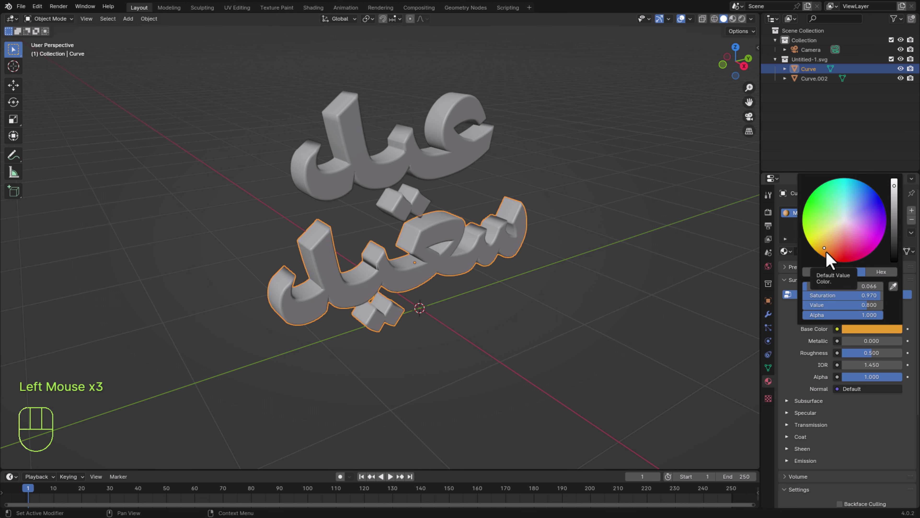
- Show the viewport in Material Preview and set the render engine to Cycles on GPU Compute with 300 maximum viewport samples
click(733, 19)
click(741, 20)
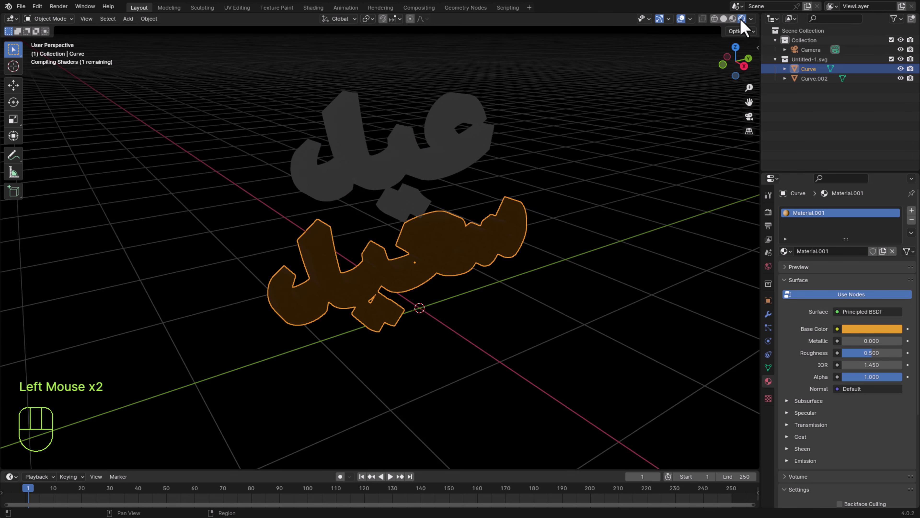
click(768, 212)
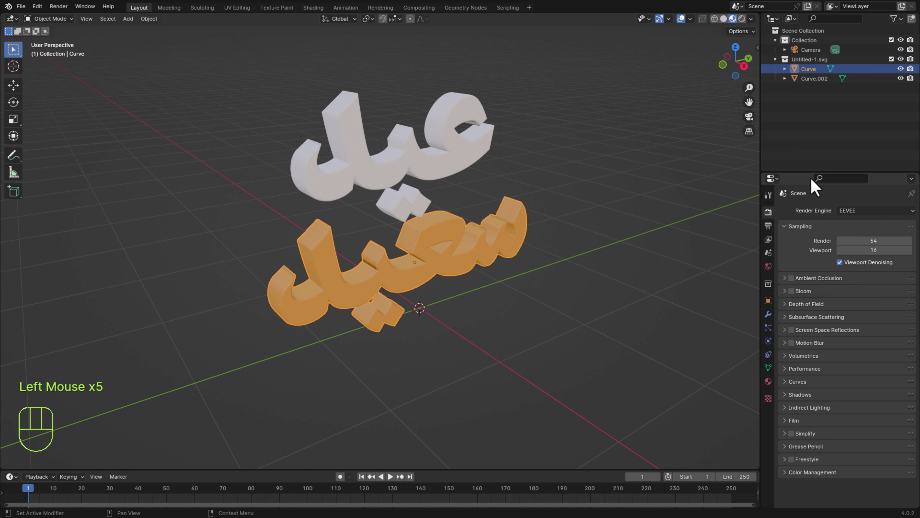
drag(874, 210, 860, 234)
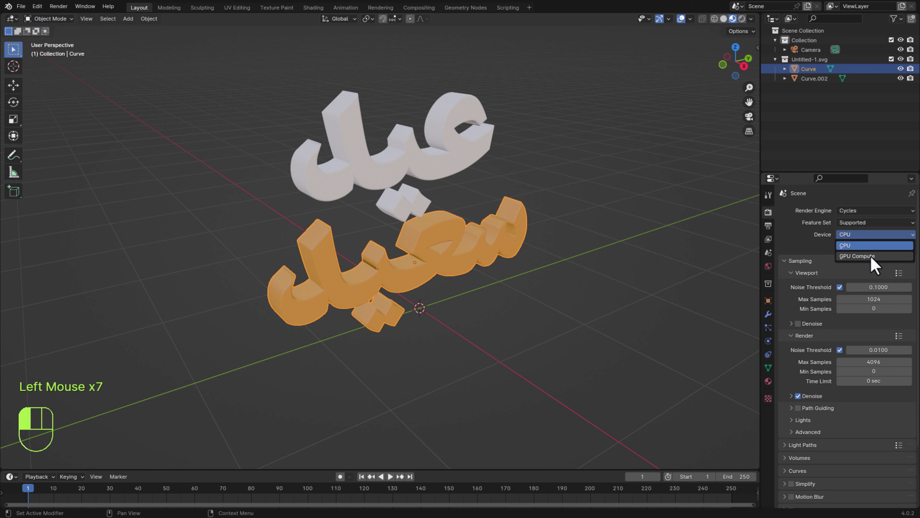
click(871, 256)
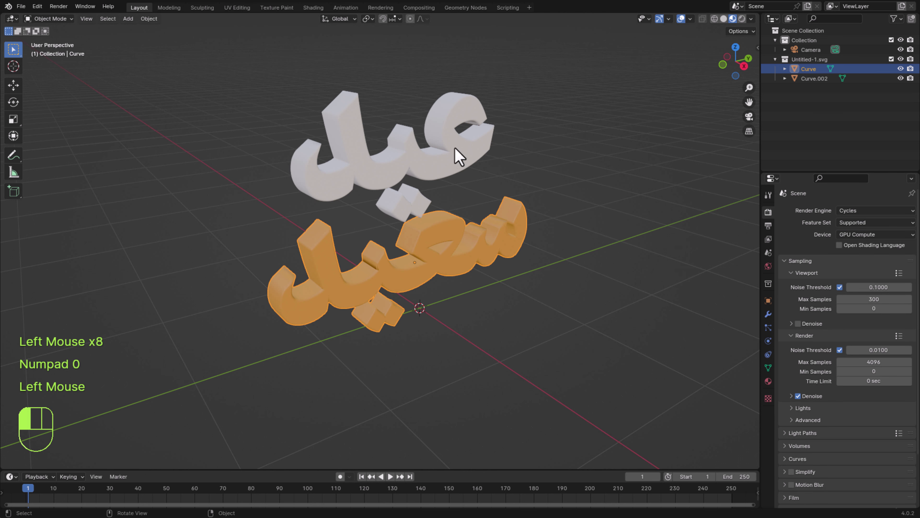
- Give عيد a new material with a magenta base color
click(458, 156)
click(769, 381)
click(852, 251)
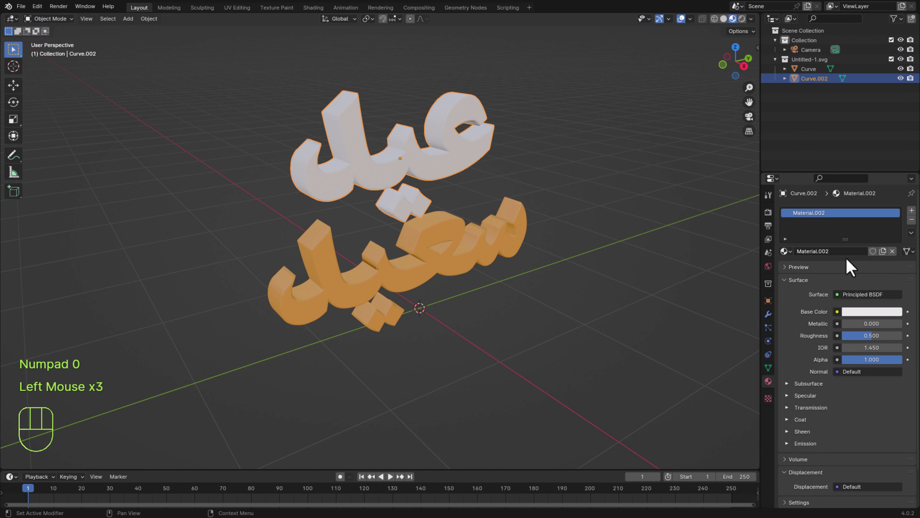
click(871, 312)
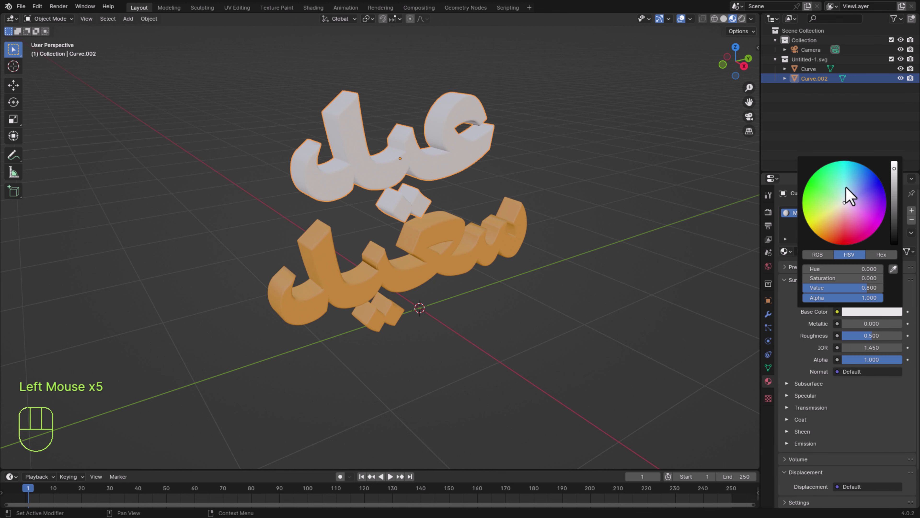
drag(846, 187, 845, 170)
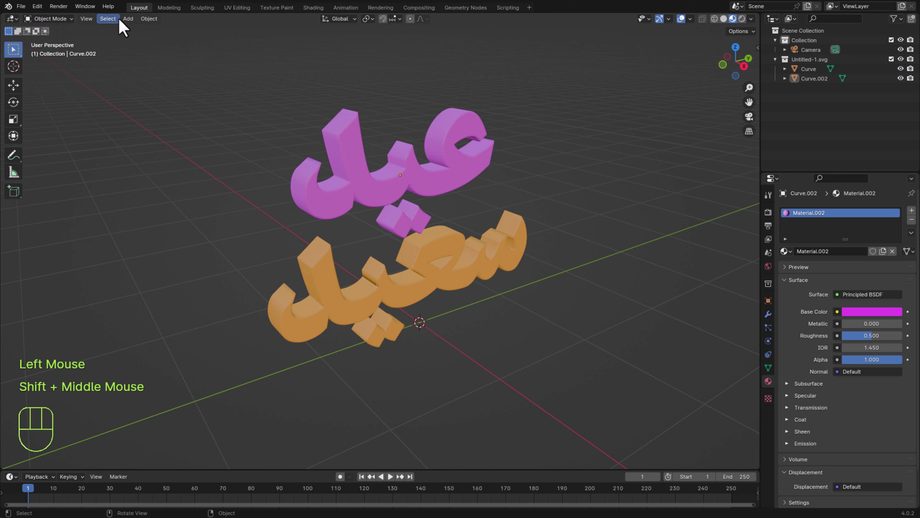
- Add a 50 W area light, raise it above the words along Z and scale it up about 3.05 times
click(129, 19)
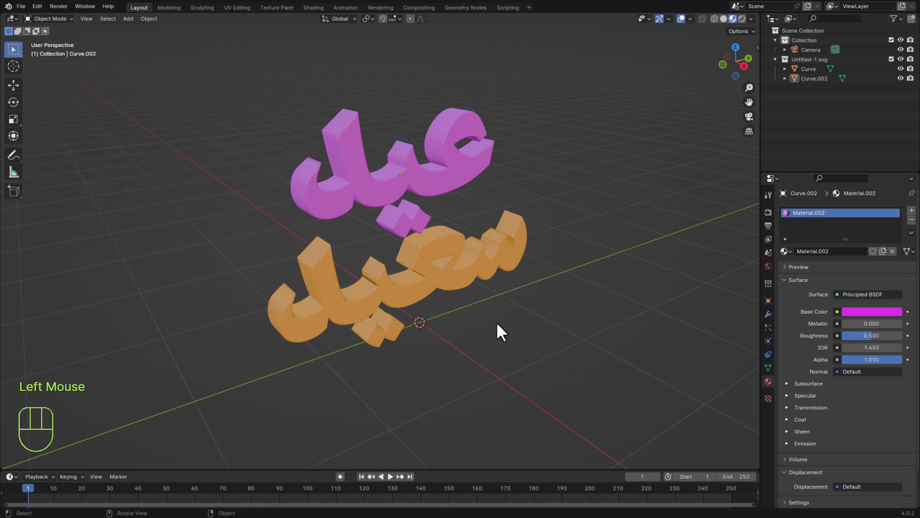
click(236, 175)
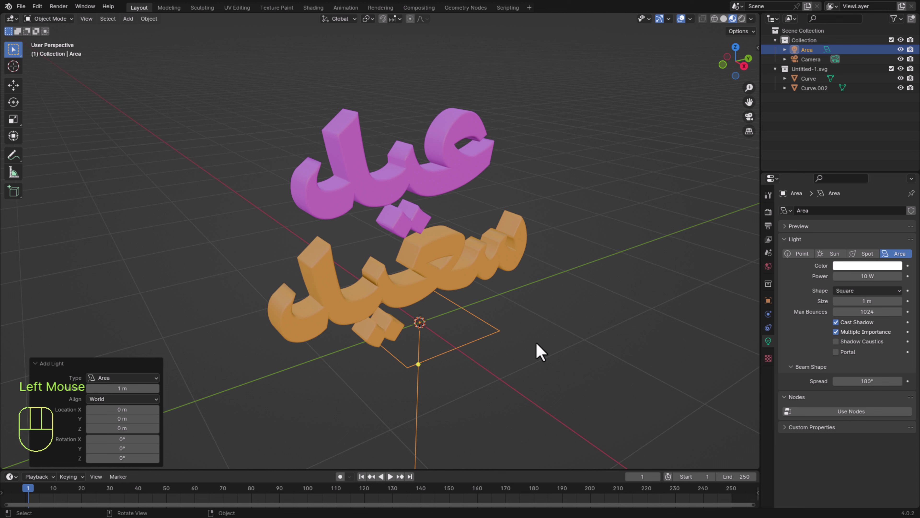
key(g)
key(z)
click(513, 94)
key(s)
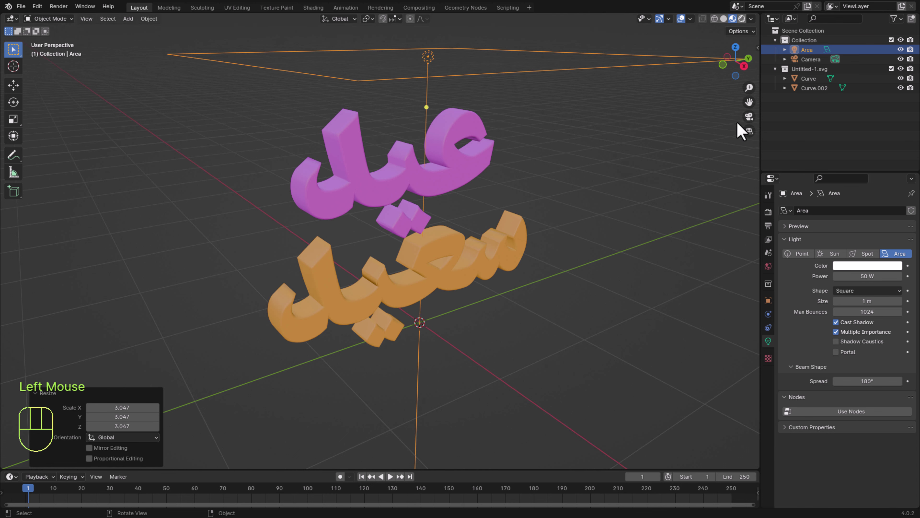
- Switch the viewport to Rendered shading and raise the area light about 0.44 m further along Z
click(742, 18)
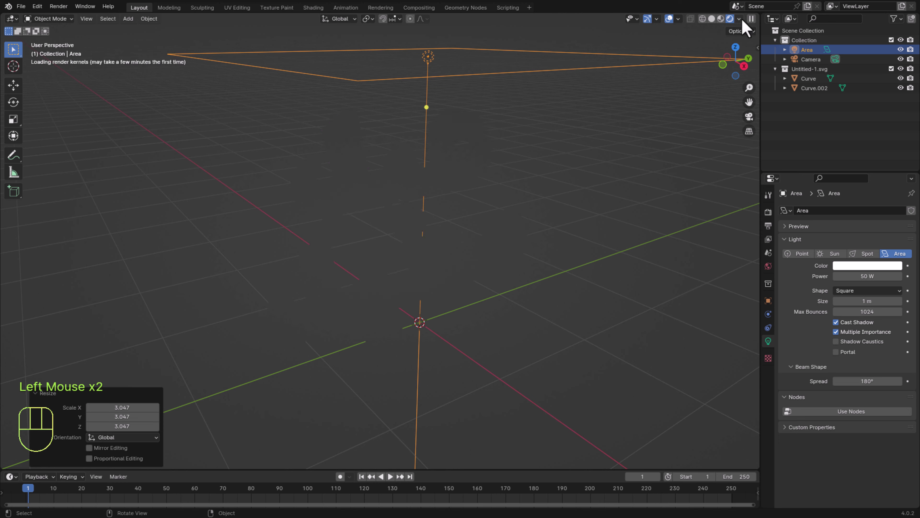
key(g)
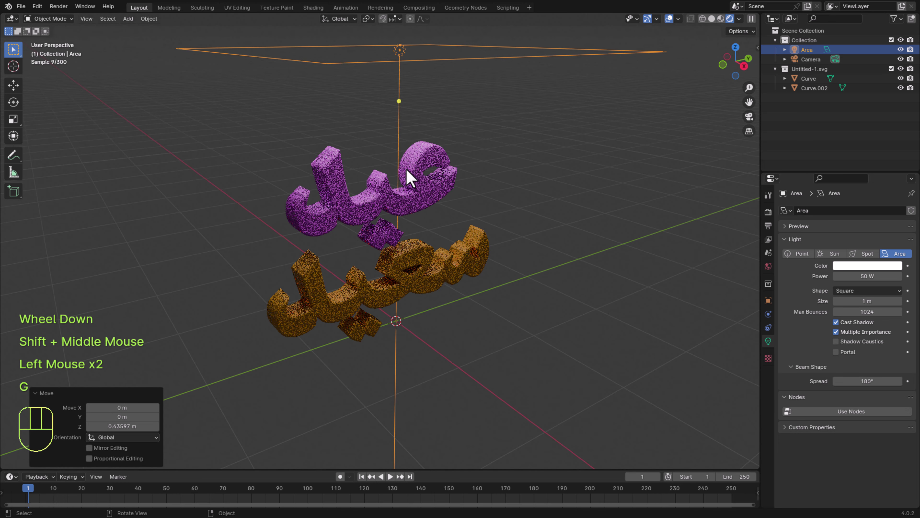
click(514, 194)
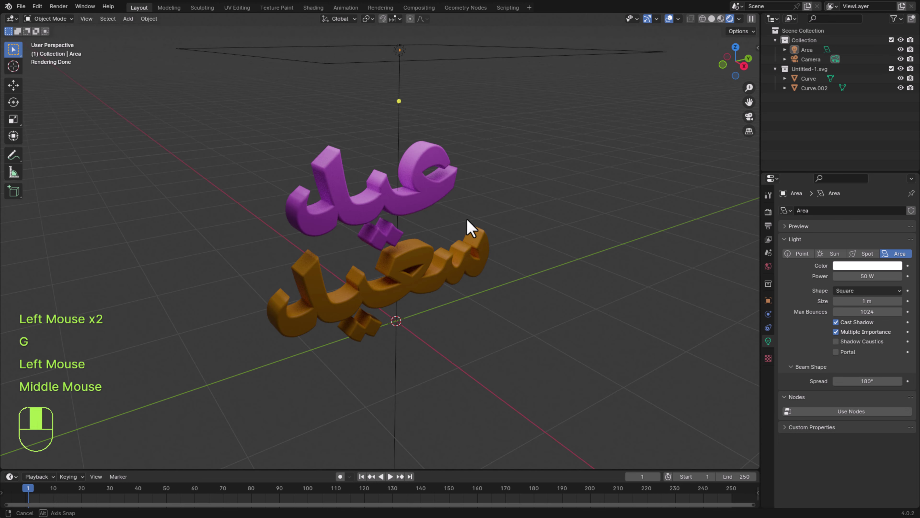
- Add a plane at the origin beneath the words and scale it up into a wide floor
middle_drag(467, 219, 470, 206)
middle_drag(499, 302, 494, 313)
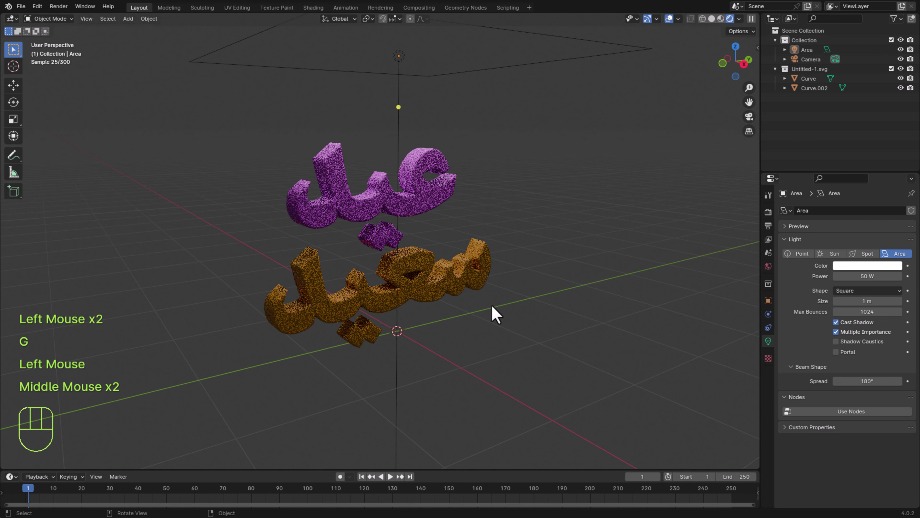
click(128, 19)
click(205, 29)
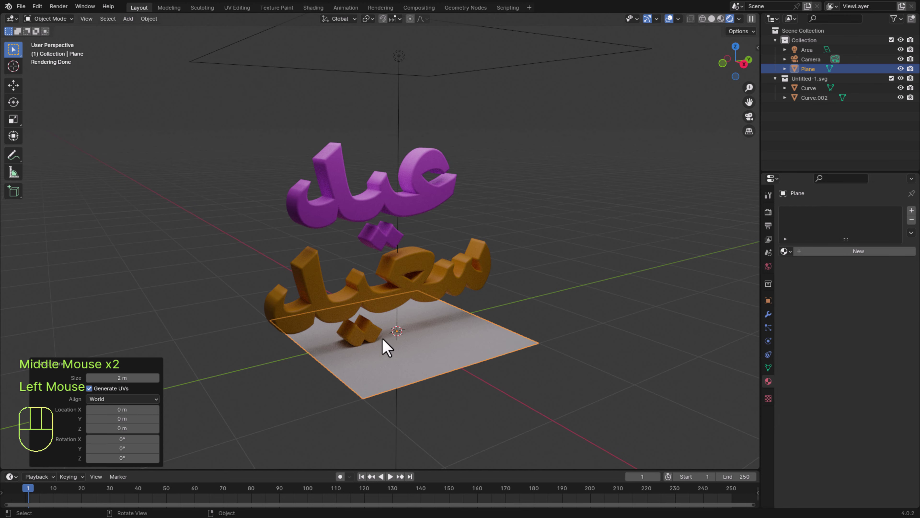
key(s)
right_click(526, 349)
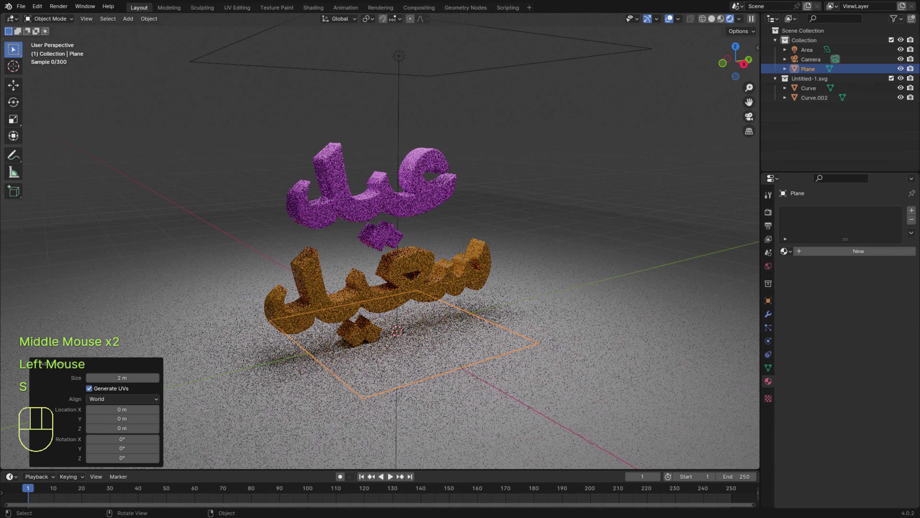
key(s)
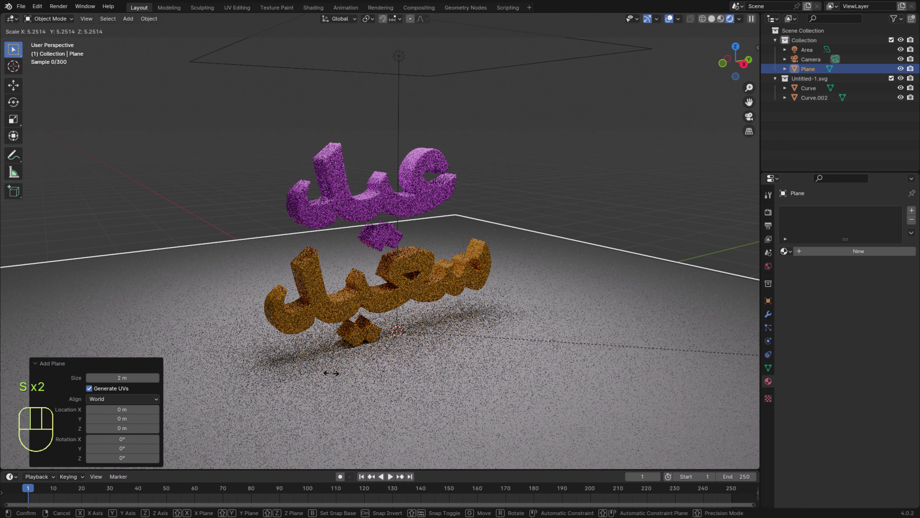
click(395, 356)
- Frame both words in the orthographic camera view and give the backdrop plane a new material with a light blue base color
click(526, 188)
middle_drag(518, 290, 578, 296)
middle_drag(579, 296, 496, 290)
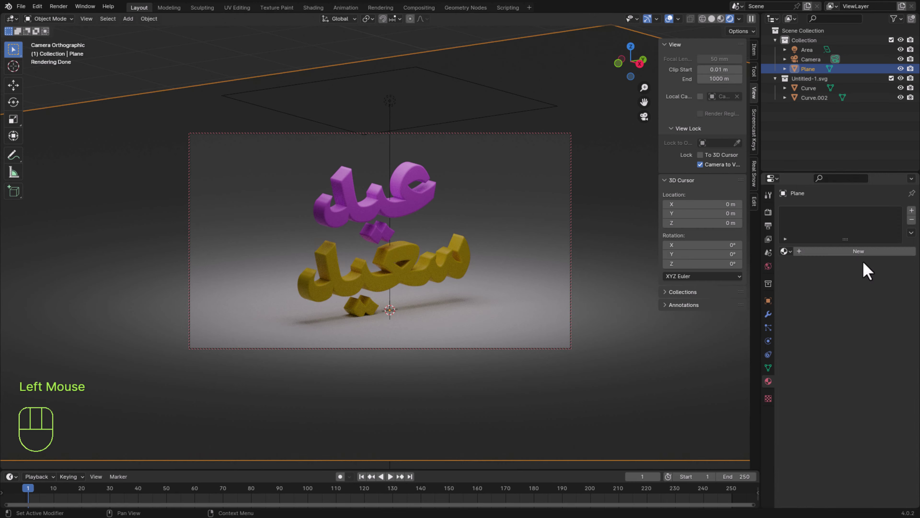
click(812, 265)
- Add three more area lights around the words by scaling and duplicating, and raise both words about 0.08 m along Z
click(468, 133)
scroll(376, 246, up, 2)
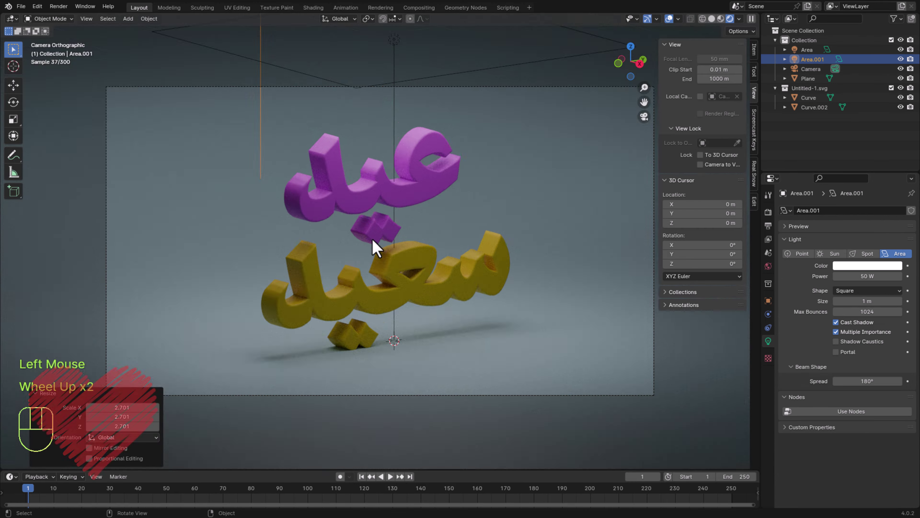
key(shift+d)
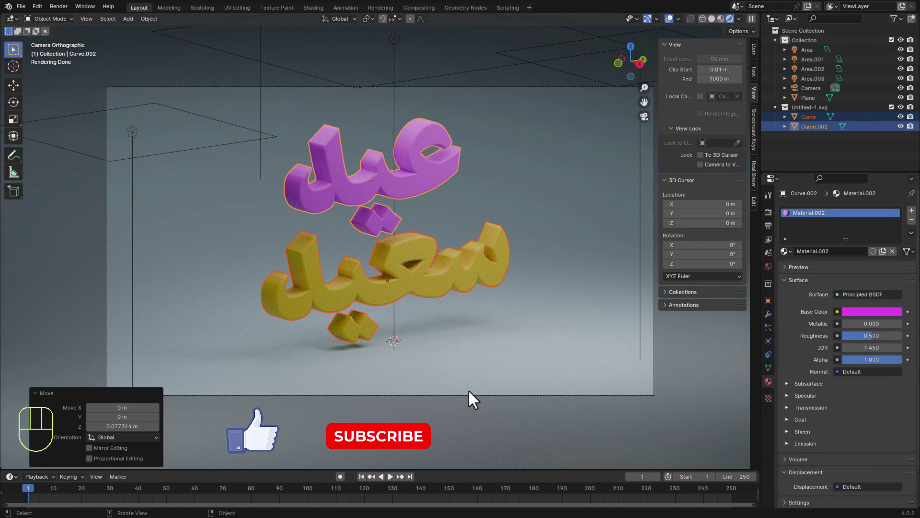
scroll(452, 102, down, 2)
click(452, 103)
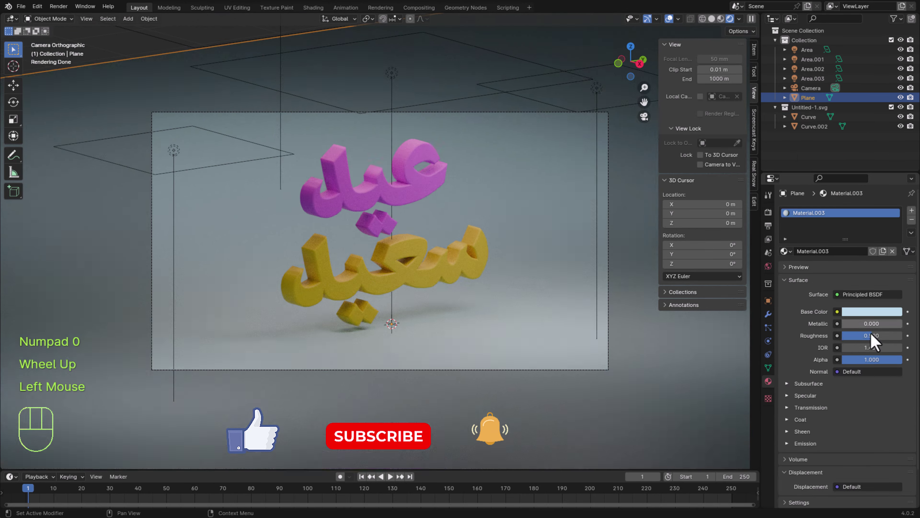
- Give the backdrop plane a teal base color with roughness 0.236, and set the main area light to 120 W, raised about 0.26 m along Z
click(868, 276)
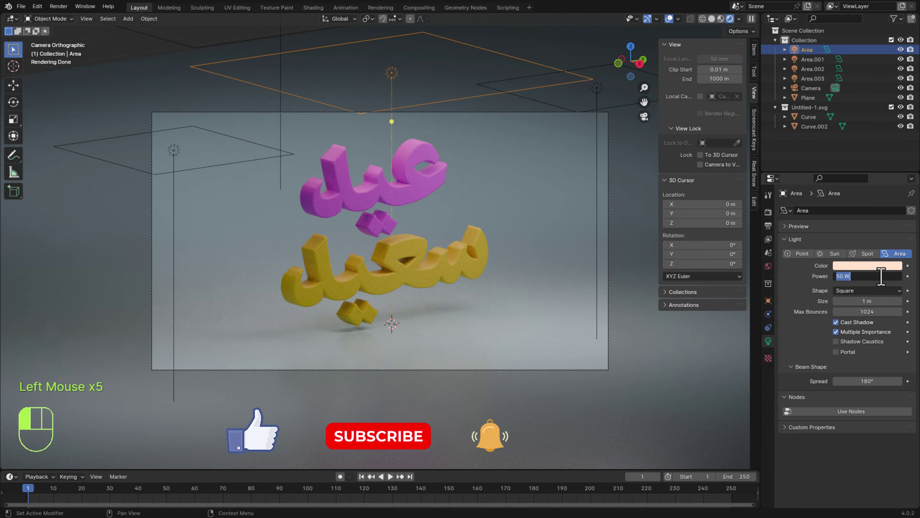
click(813, 68)
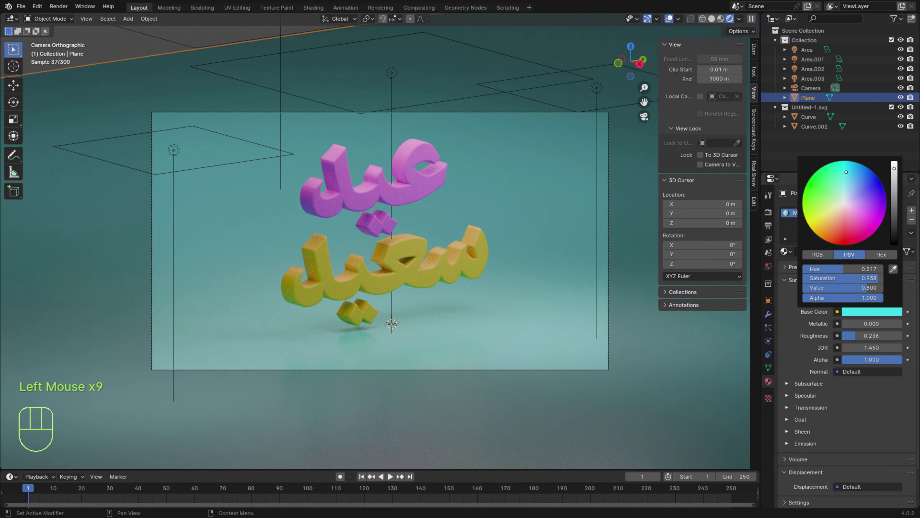
scroll(446, 181, up, 3)
double_click(868, 276)
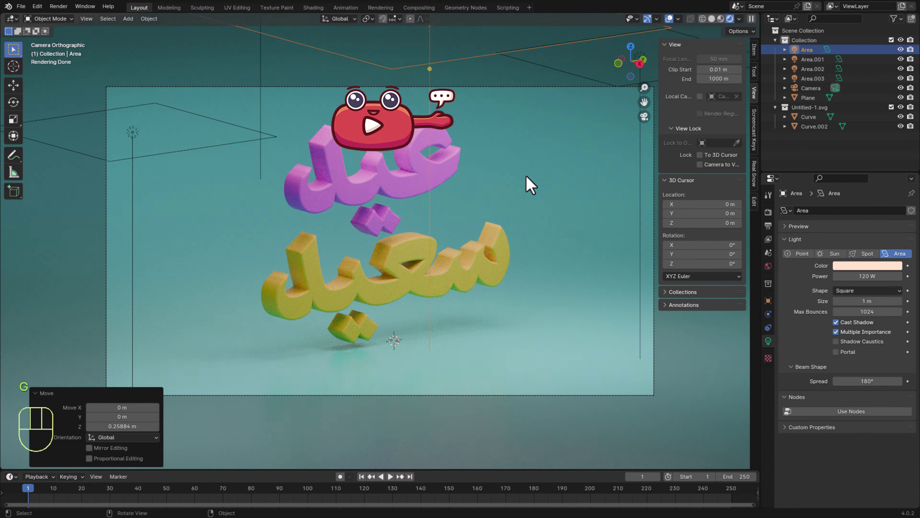
- Duplicate a 60 W area light and move the copy about 3.69 m along Y
click(134, 131)
key(shift+d)
key(y)
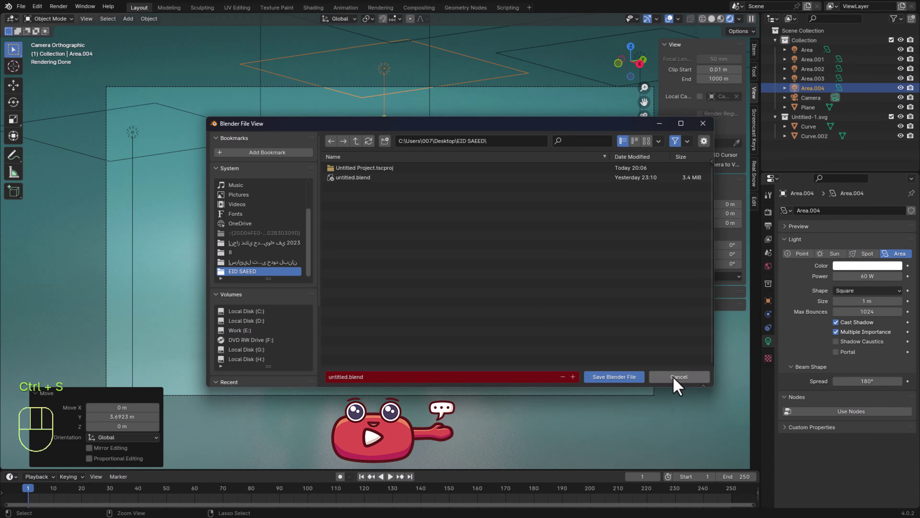
click(674, 387)
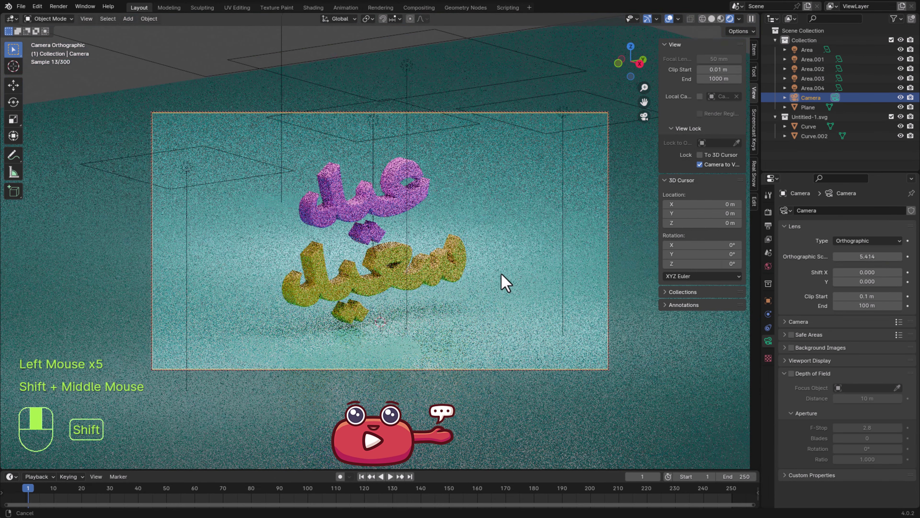
key(ctrl+s)
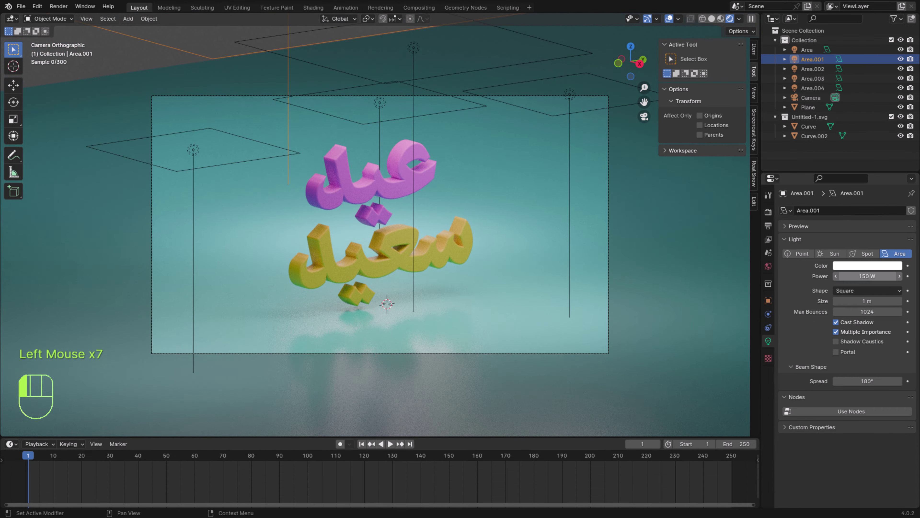